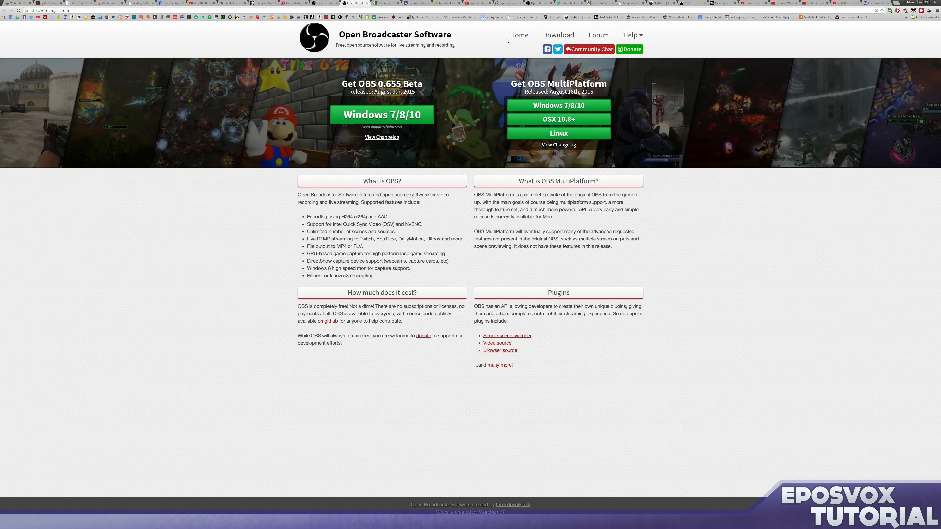
Step: Switch to the Speedtest.net page and begin a connection speed test
click(509, 3)
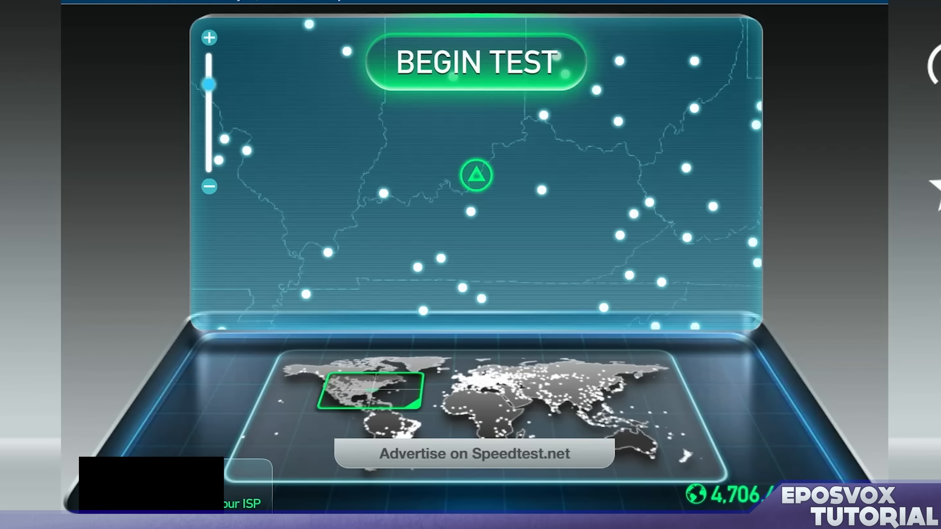
click(548, 63)
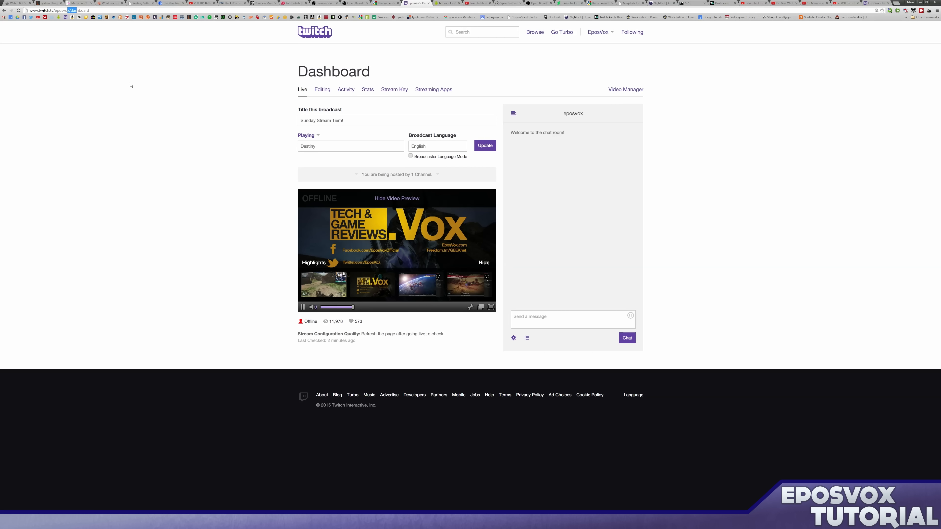
Step: Open the Twitch Dashboard of the logged-in account
click(593, 32)
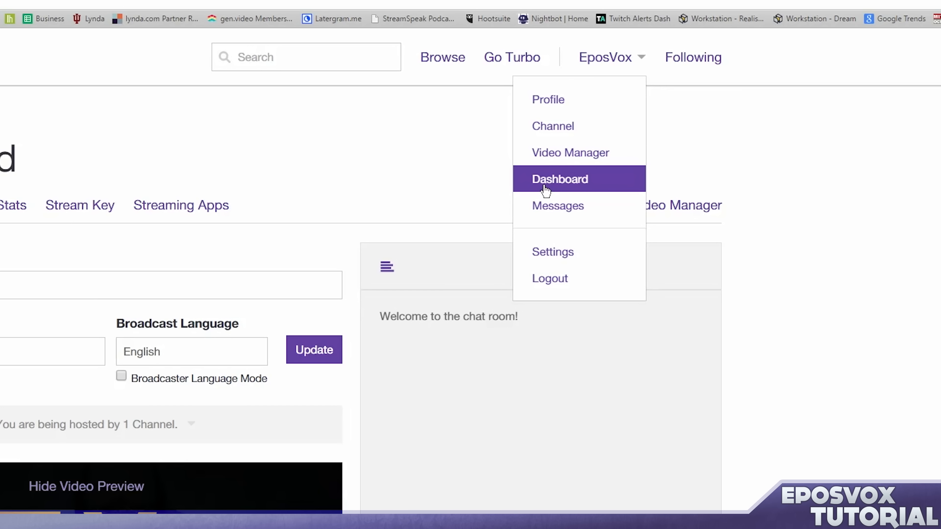
click(545, 191)
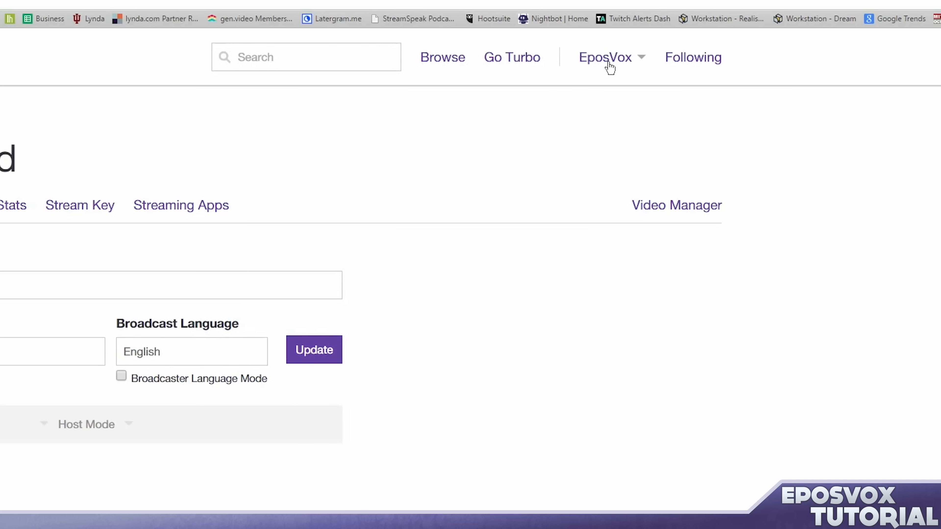
Step: View the account's Twitch channel page, including its title area, offline banner and highlights
click(608, 62)
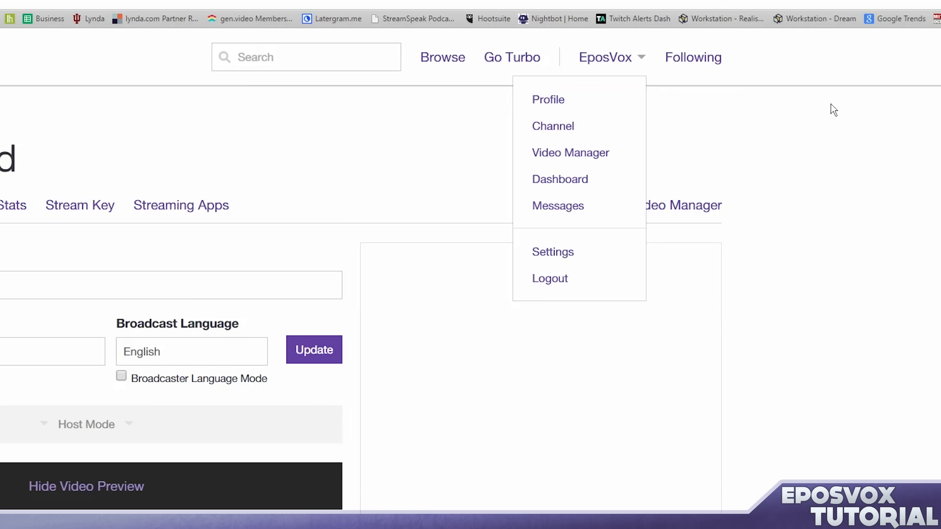
click(692, 29)
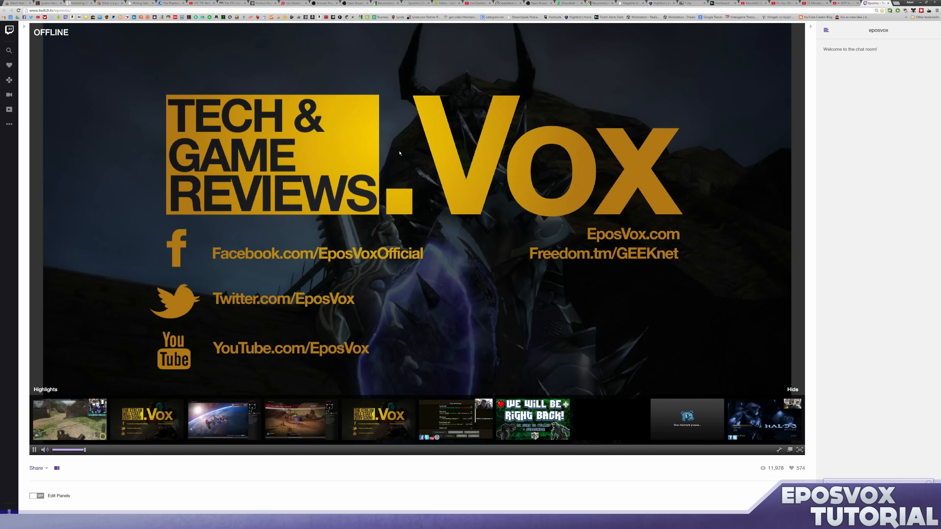
scroll(400, 154, up, 1)
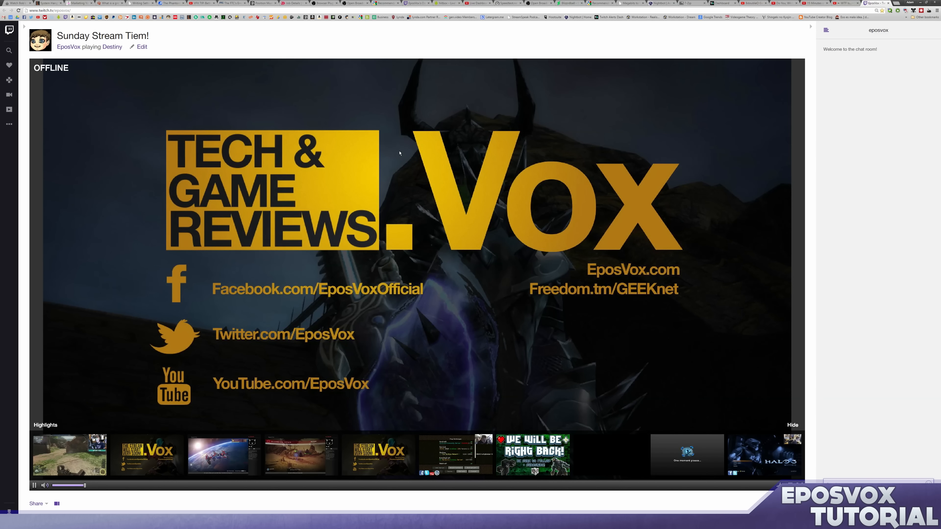
scroll(400, 154, down, 1)
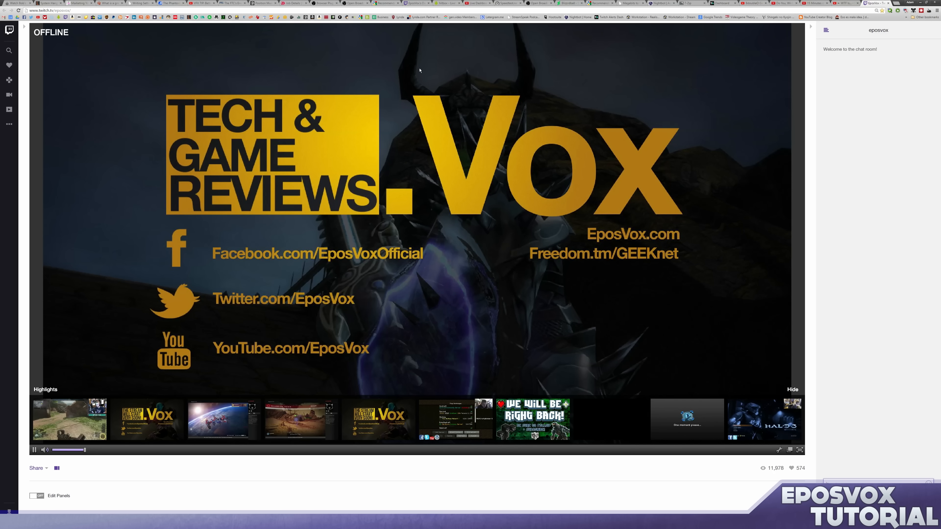
Step: Return to the Twitch Dashboard and review the broadcast title, game and language fields and the video preview
click(417, 3)
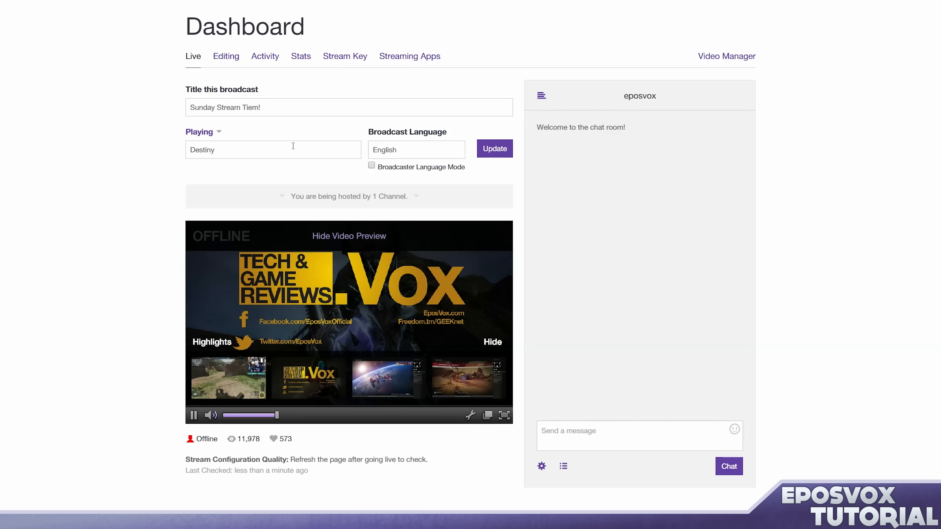
mouse_move(305, 108)
mouse_down()
mouse_move(189, 106)
mouse_move(309, 105)
mouse_up()
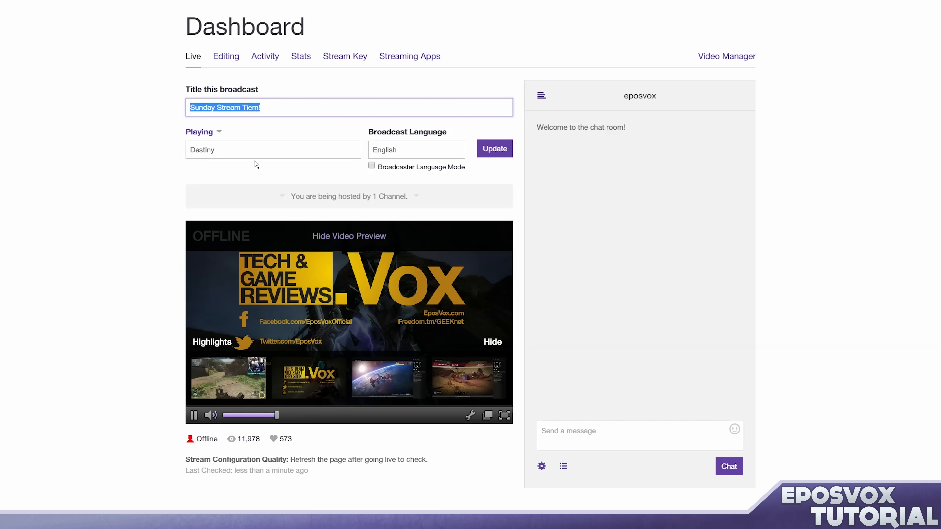
click(256, 148)
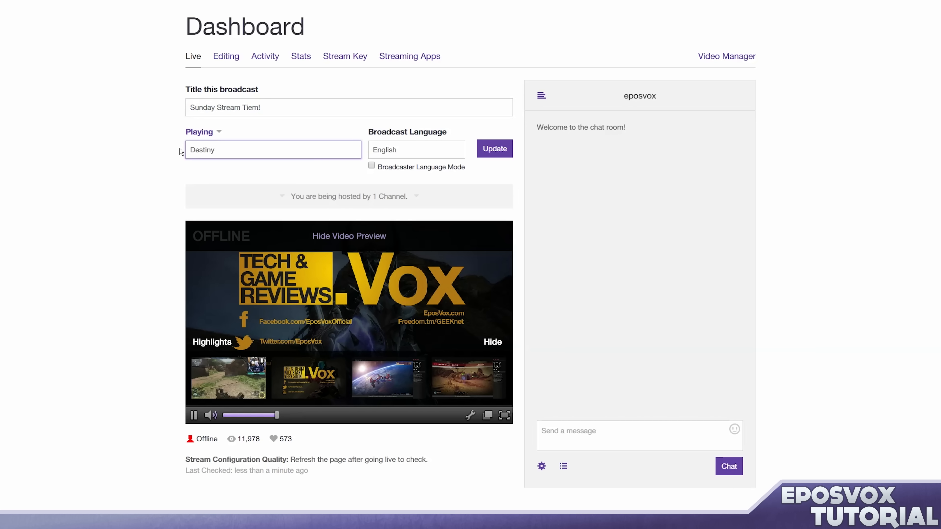
click(420, 148)
click(496, 126)
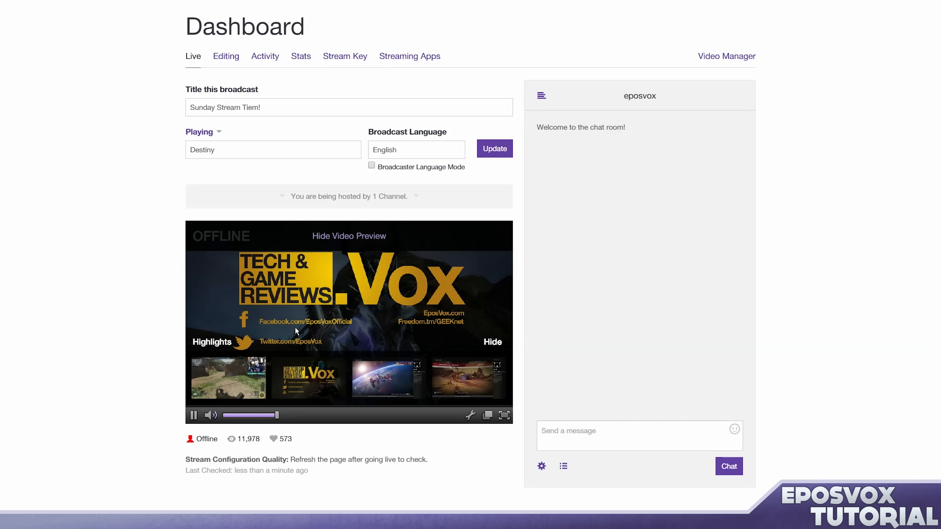
mouse_move(246, 395)
click(210, 415)
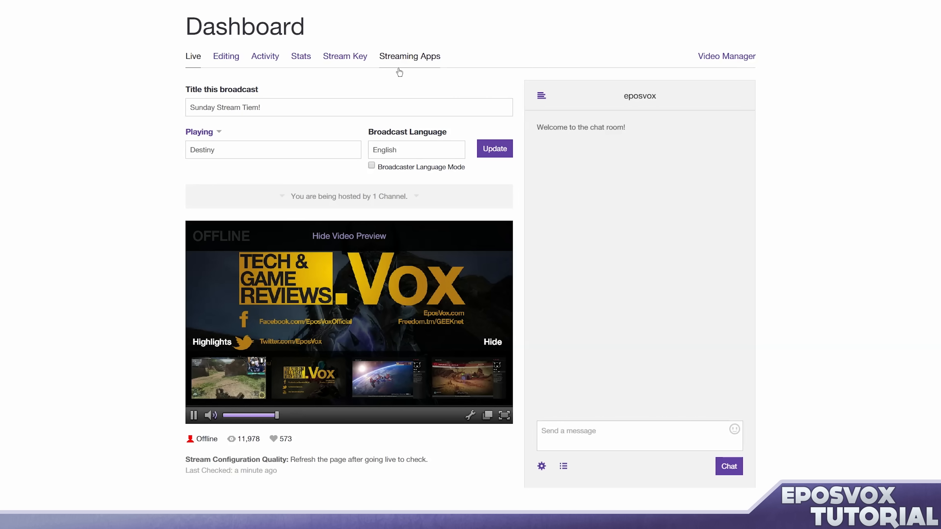
Step: View the channel's Activity log and Stats page in the Dashboard
click(279, 62)
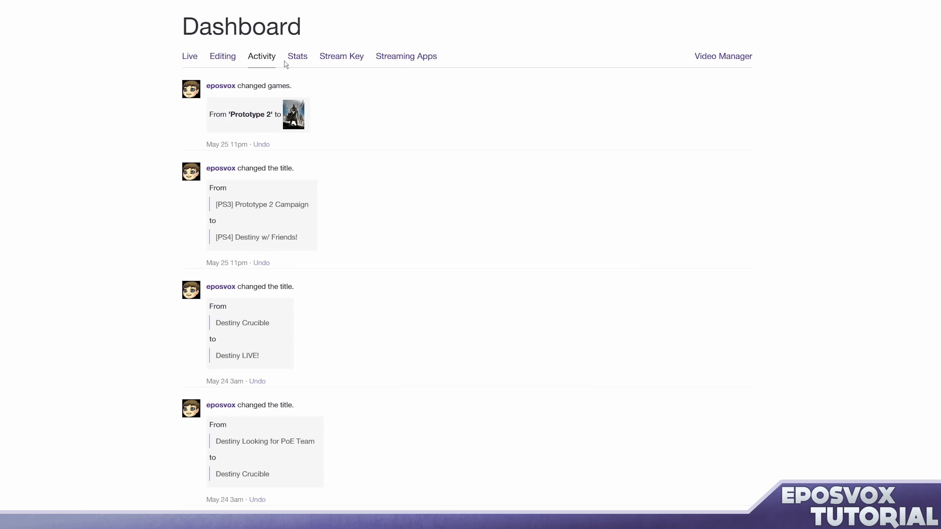
click(303, 62)
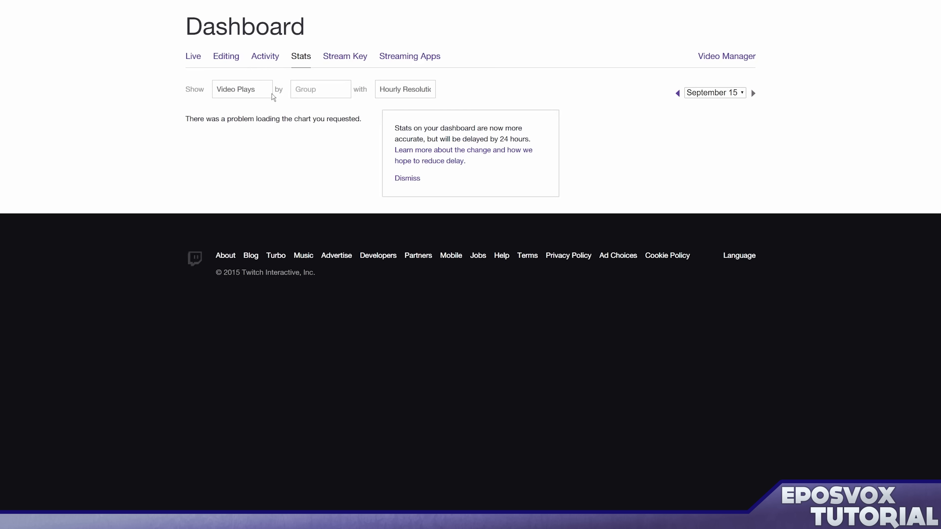
Step: Request to show the channel's stream key, dismiss the notice without revealing it and return to the Live page
click(350, 56)
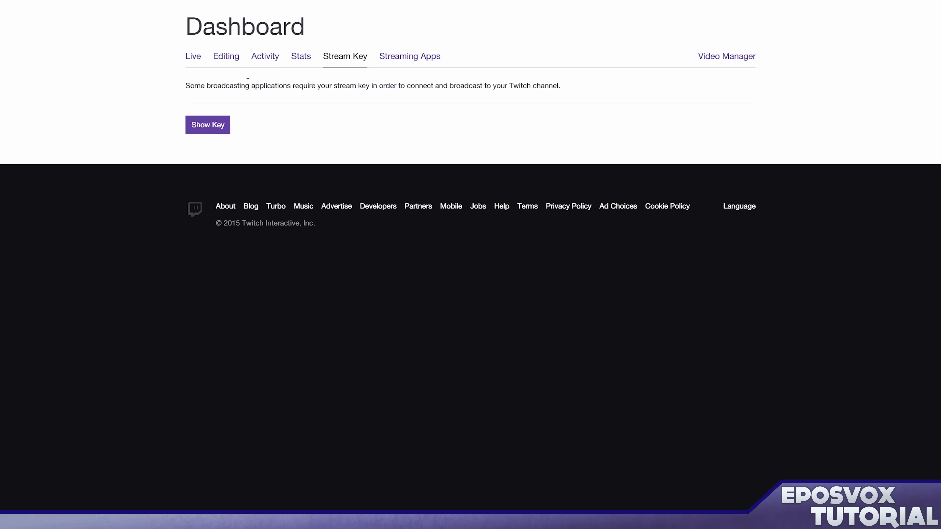
click(208, 124)
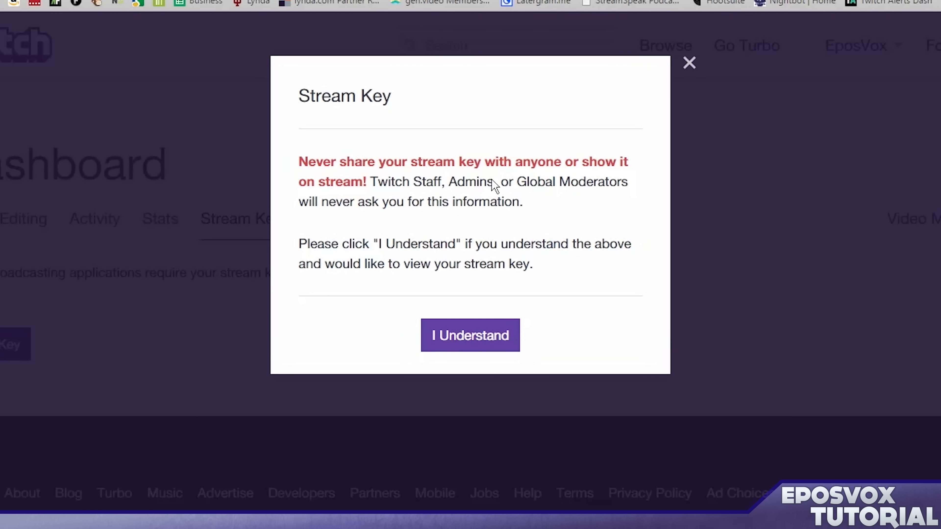
click(689, 62)
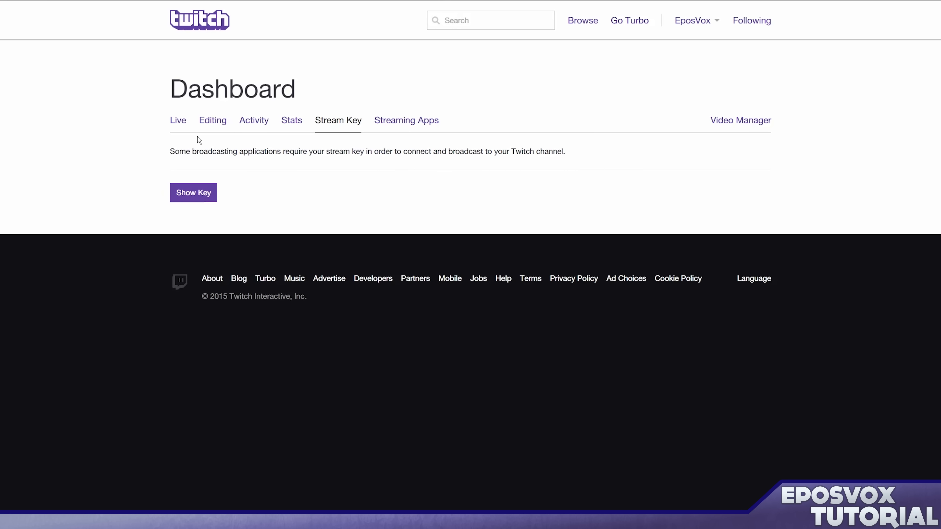
click(186, 125)
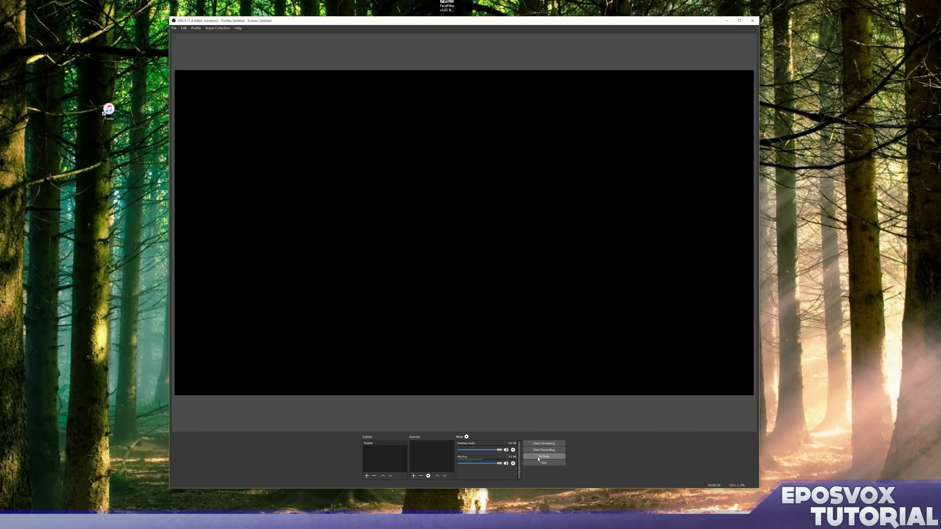
Step: Set the OBS interface theme to Default in the general settings, apply it and close the settings
click(538, 458)
click(445, 201)
click(447, 213)
click(571, 335)
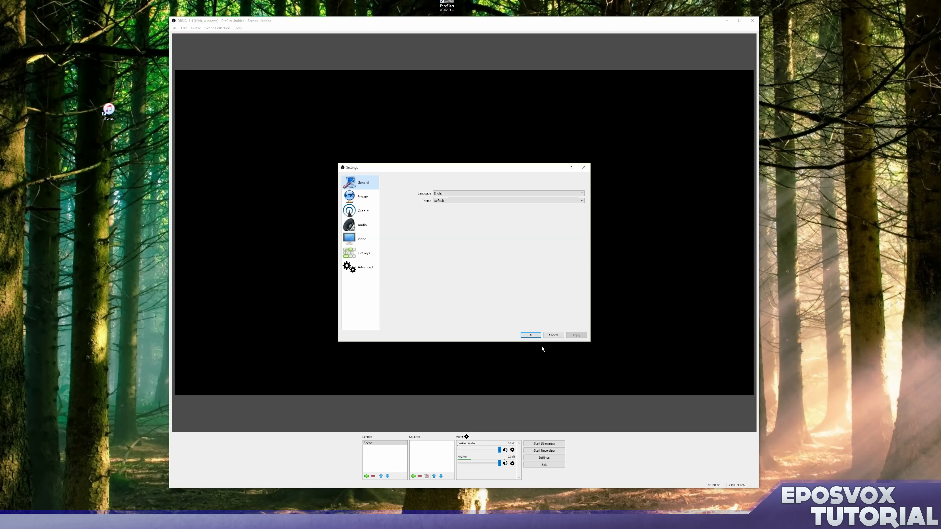
click(531, 335)
Step: Reopen the OBS settings, switch the interface back to the dark theme, apply it and close the settings
click(543, 458)
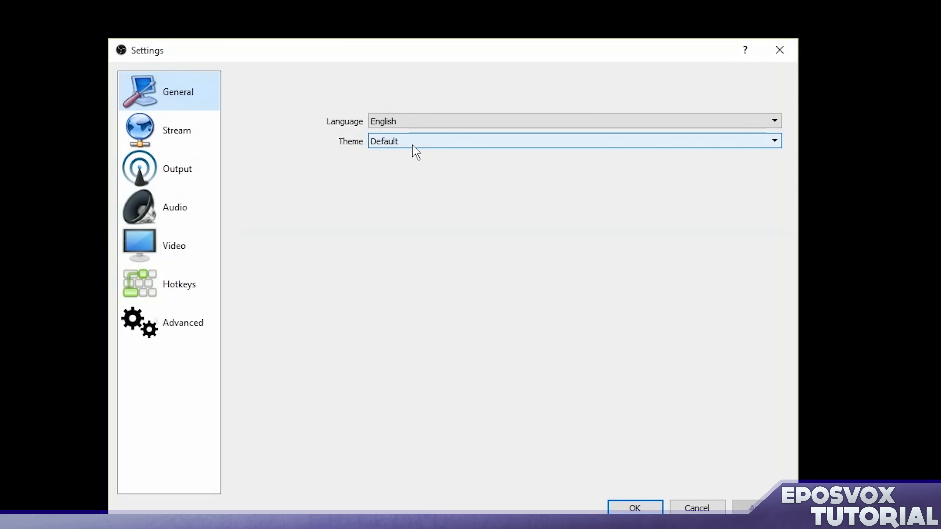
click(435, 180)
click(443, 191)
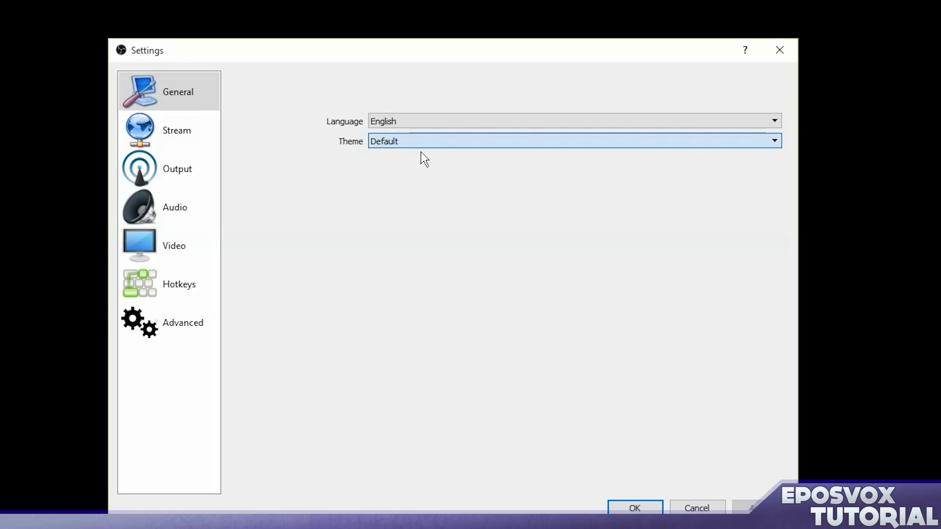
key(Up)
click(756, 507)
click(635, 508)
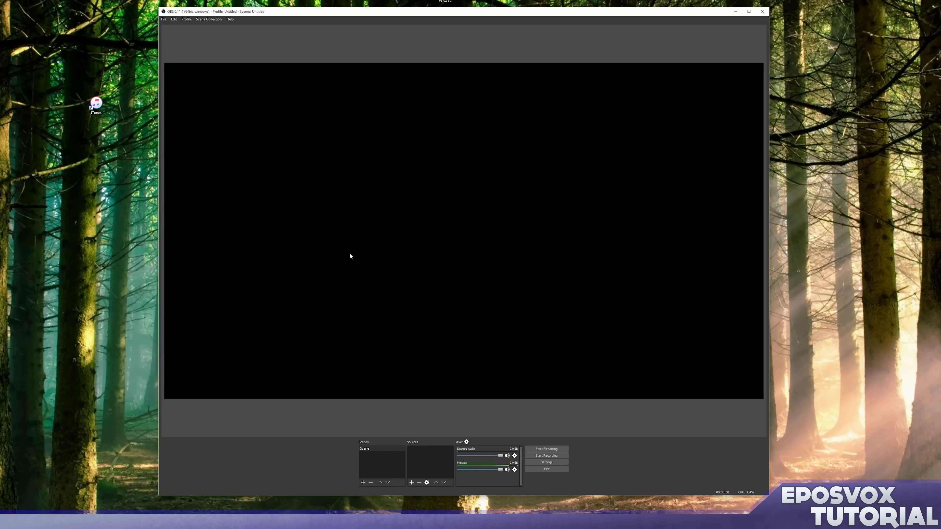
click(164, 19)
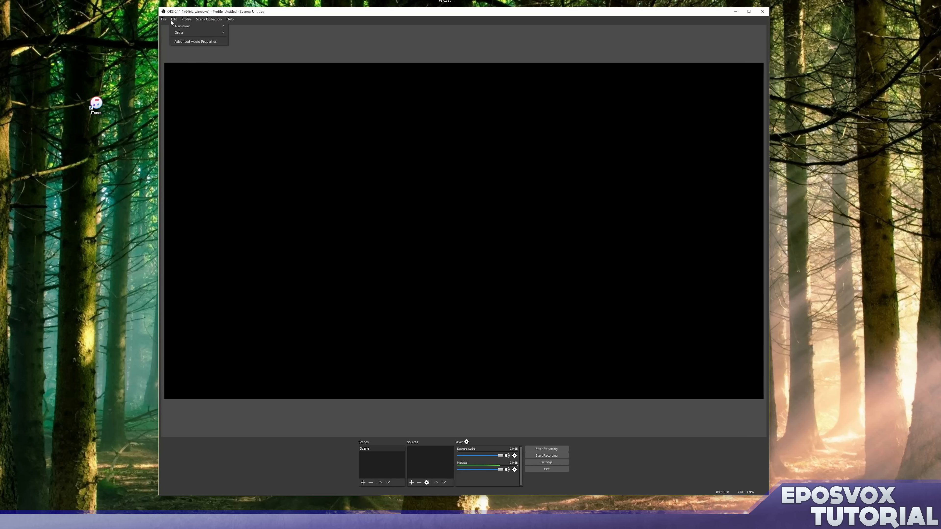
mouse_move(230, 19)
click(307, 20)
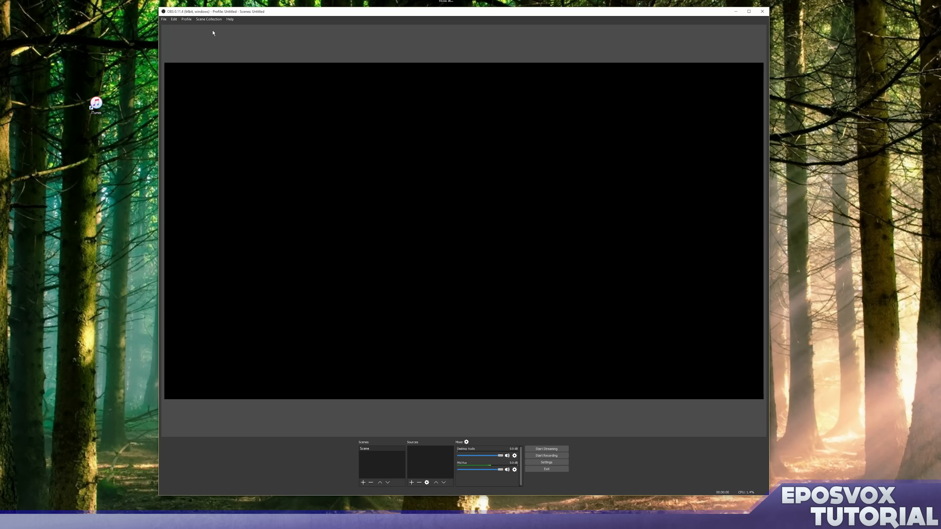
Step: Create a new OBS profile named Twitch
click(186, 20)
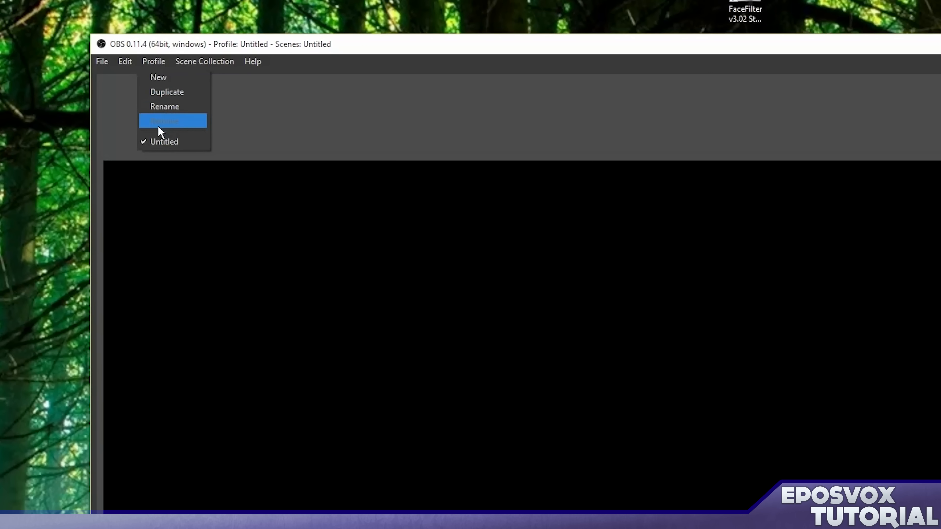
click(158, 59)
click(160, 62)
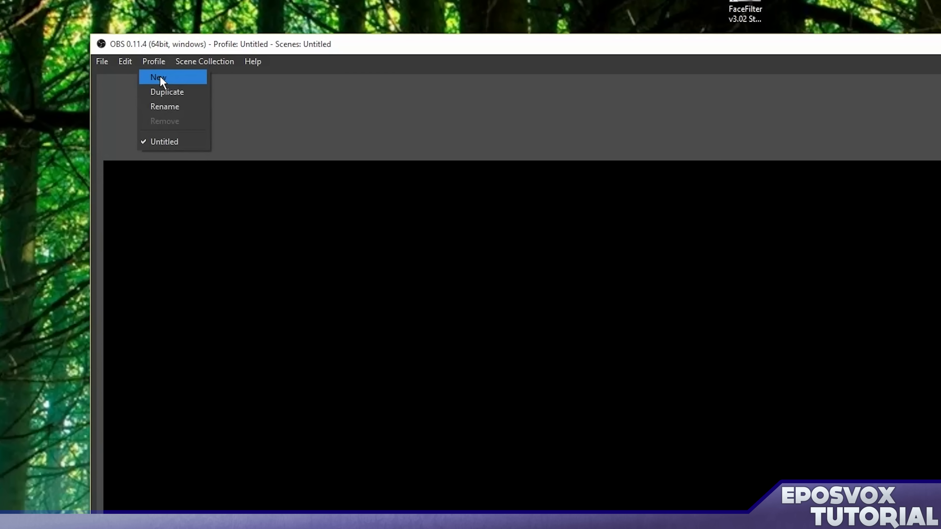
click(162, 77)
text(Twitch)
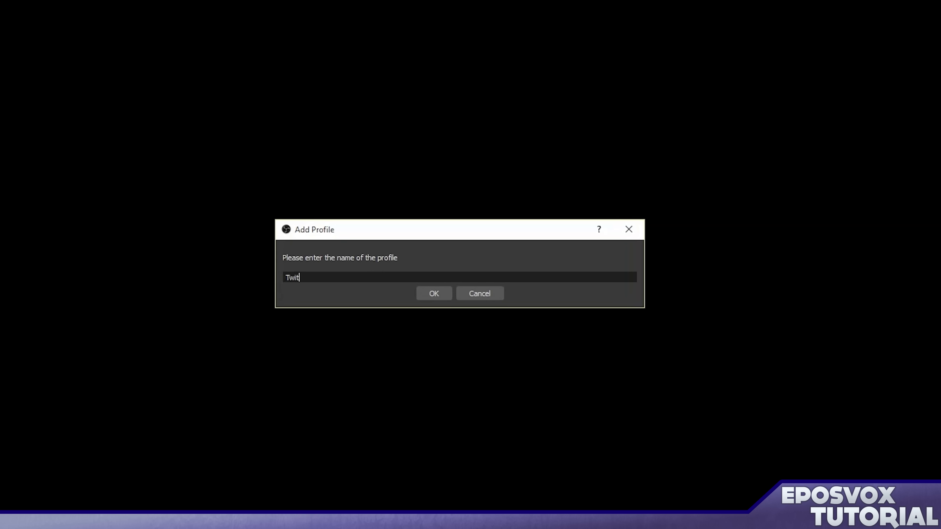
click(426, 292)
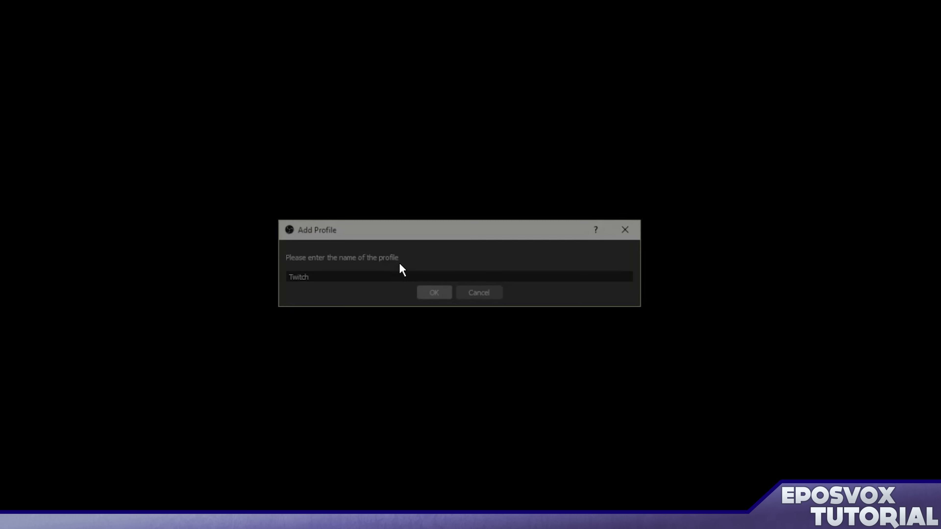
click(159, 48)
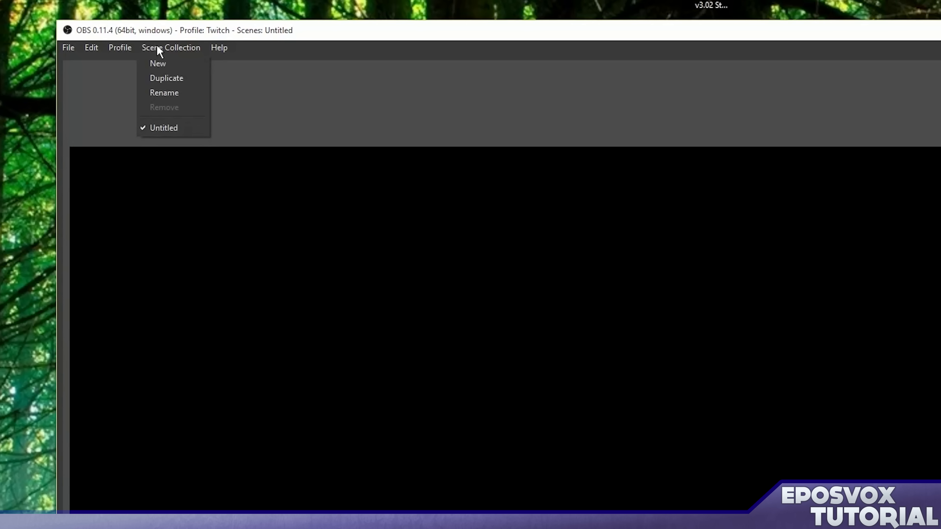
key(Escape)
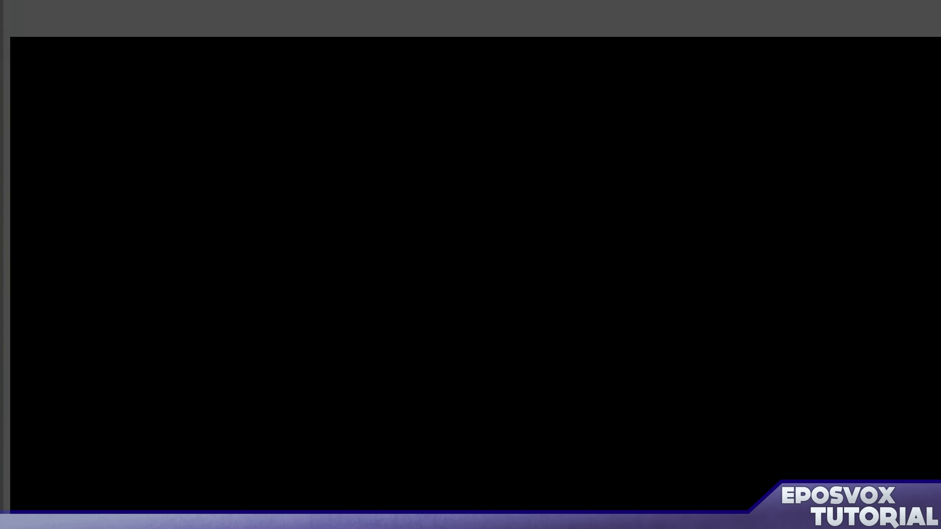
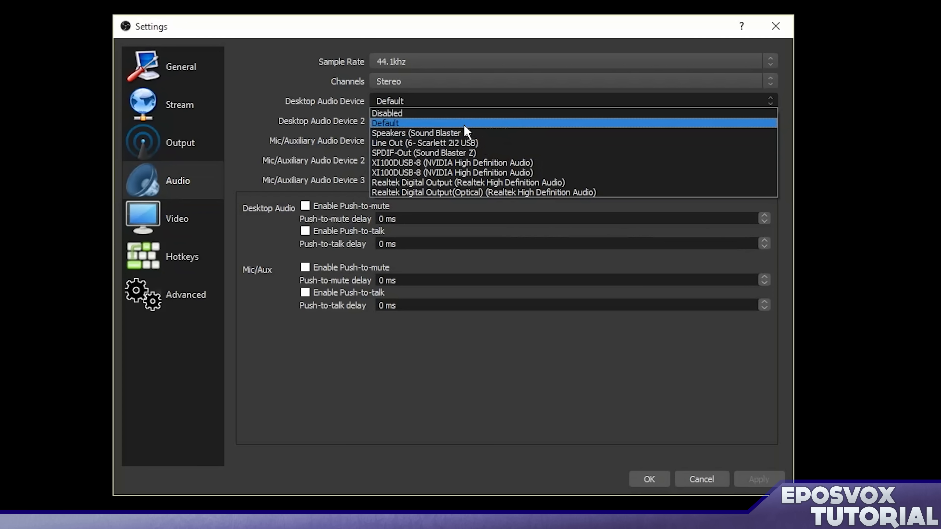
Step: Review the available choices for Desktop Audio Device and Desktop Audio Device 2 in the audio settings
click(307, 108)
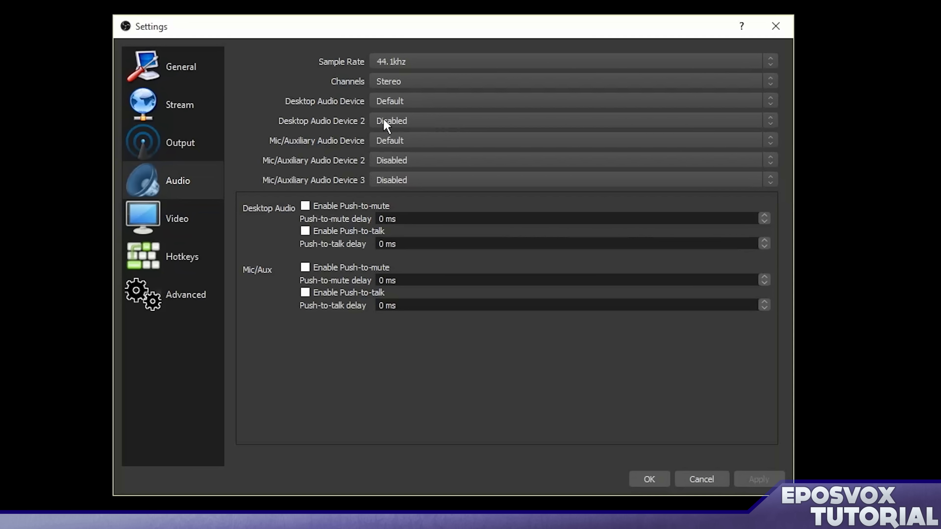
click(398, 120)
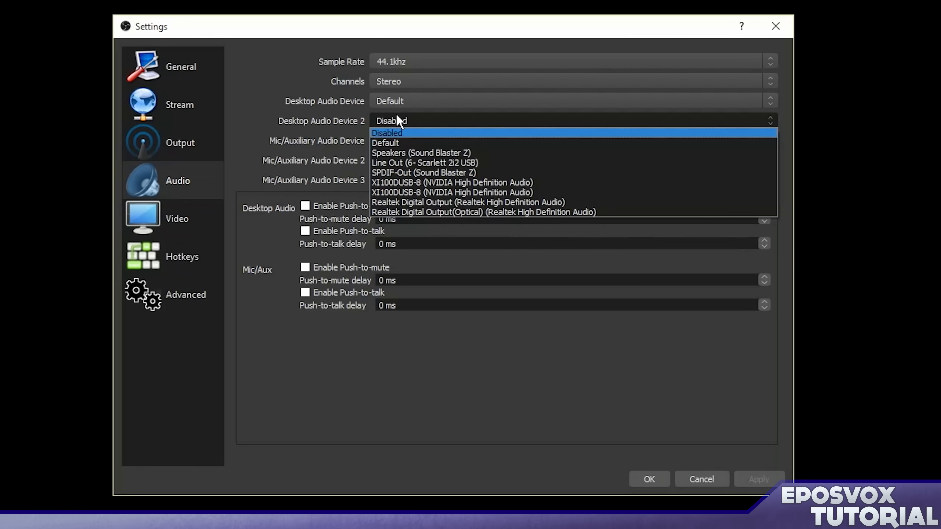
click(399, 105)
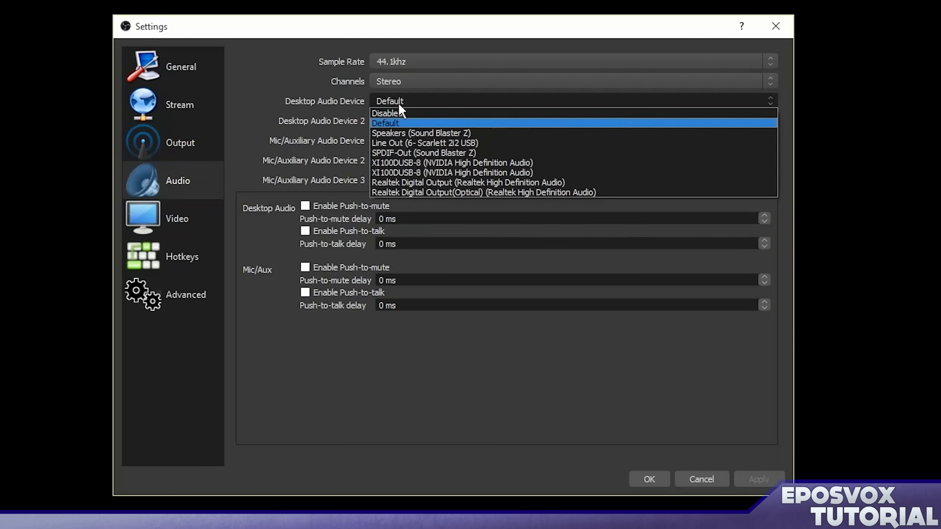
click(400, 104)
click(425, 123)
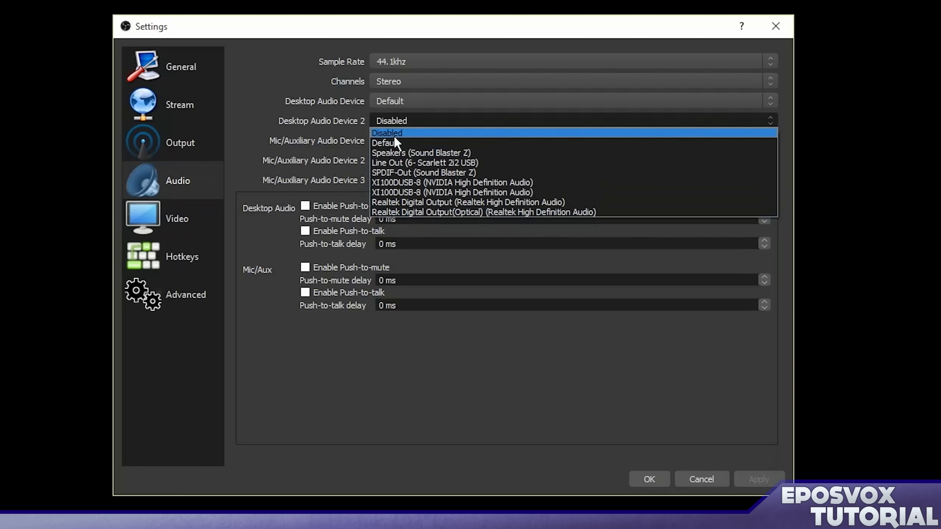
click(324, 110)
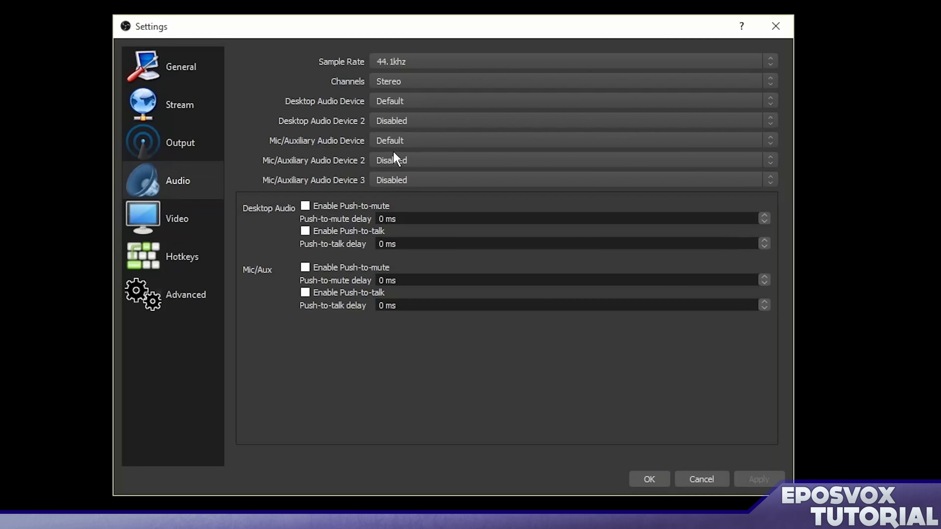
Step: Set the first Mic/Auxiliary Audio Device to Line In (6- Scarlett 2i2 USB)
click(395, 144)
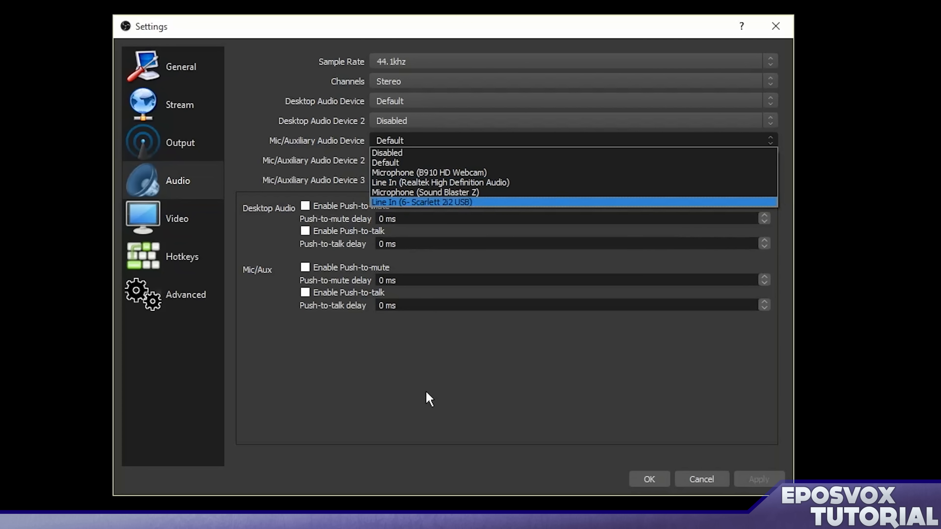
click(436, 304)
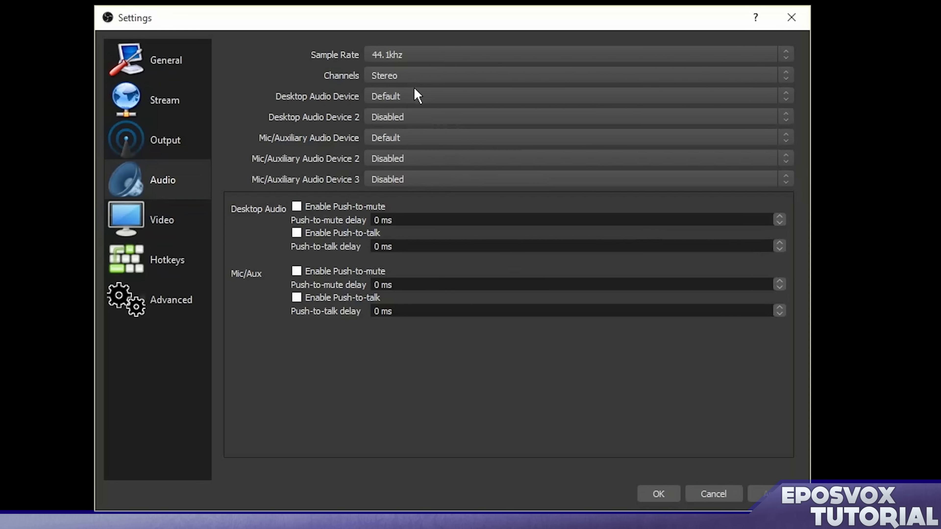
click(416, 138)
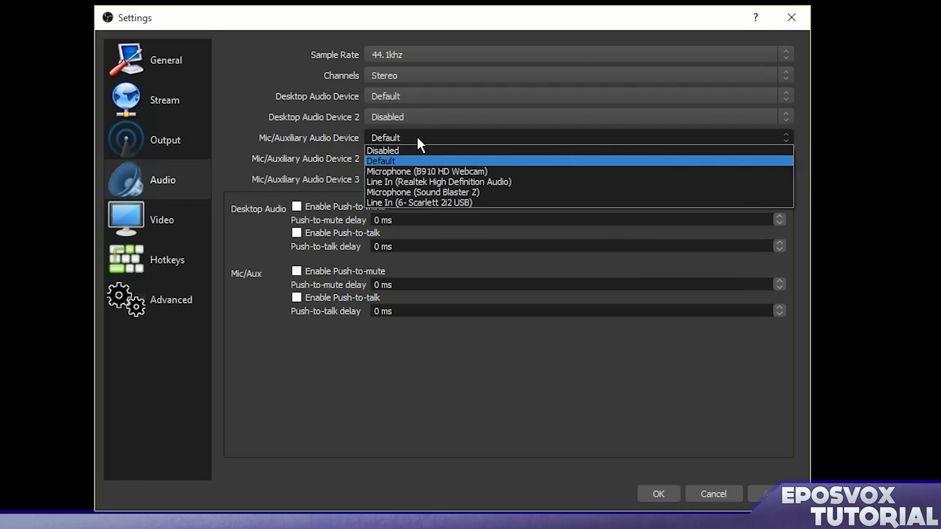
click(469, 202)
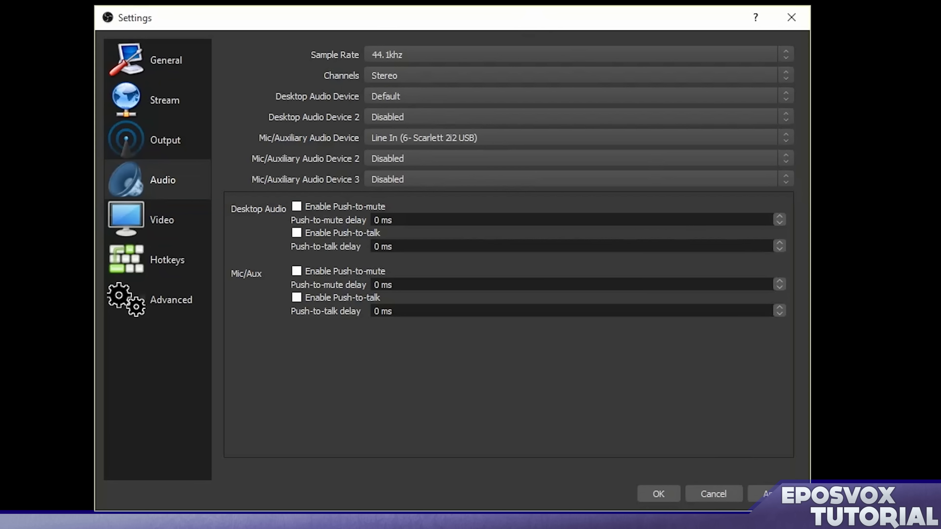
Step: In the hotkey settings, try Num + as the Desktop Audio push-to-talk hotkey and clear the assignment
click(164, 260)
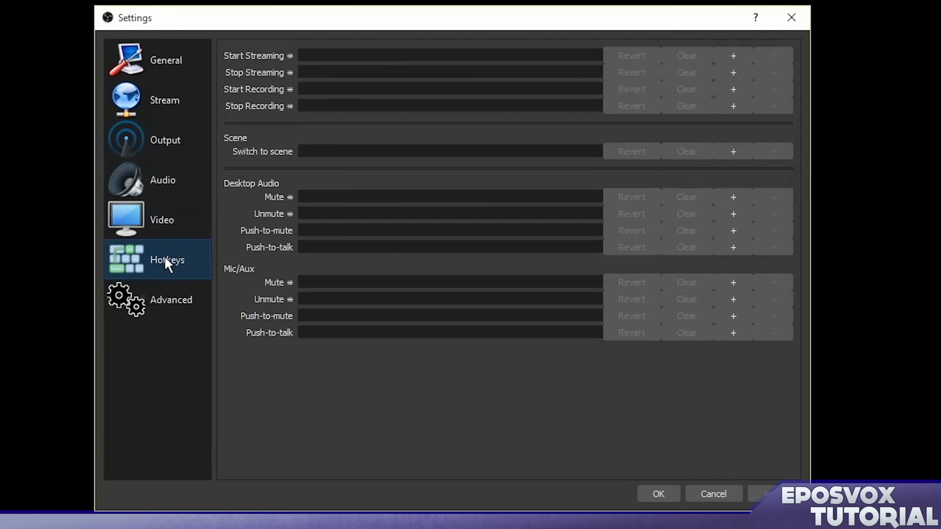
click(345, 243)
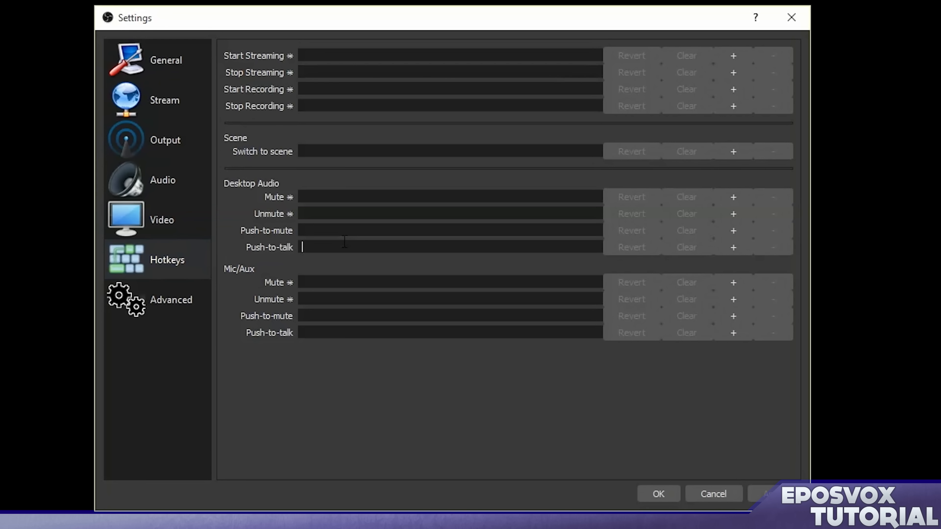
key(KP_Add)
click(366, 86)
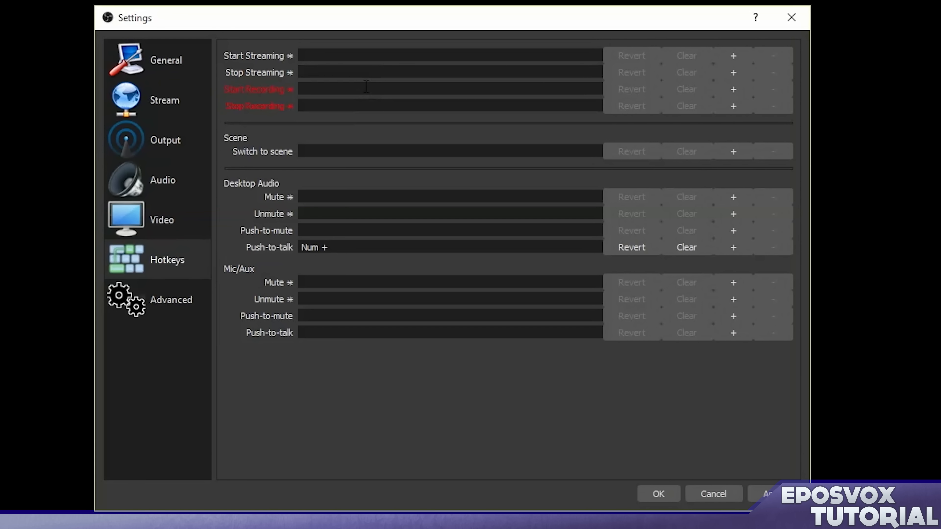
key(KP_Add)
click(360, 101)
key(KP_Add)
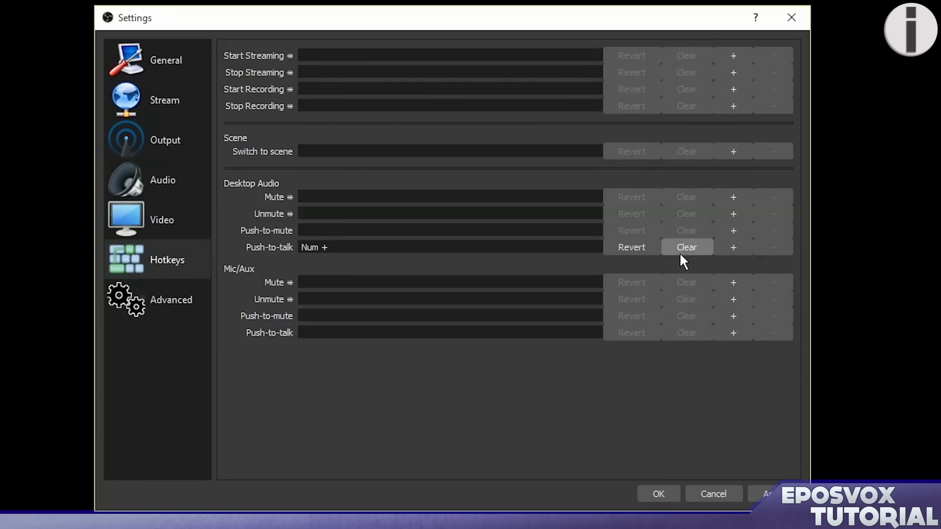
click(679, 253)
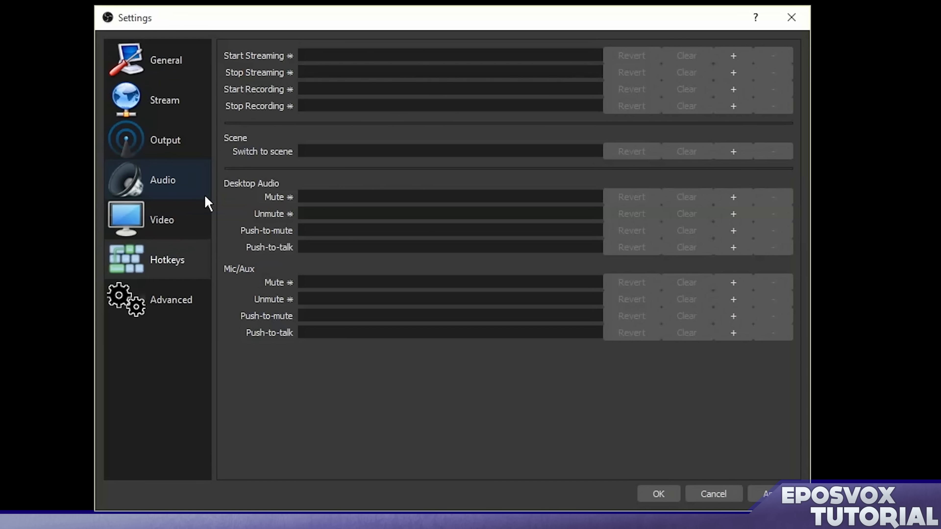
Step: Examine the renderer choices in the video settings
click(189, 220)
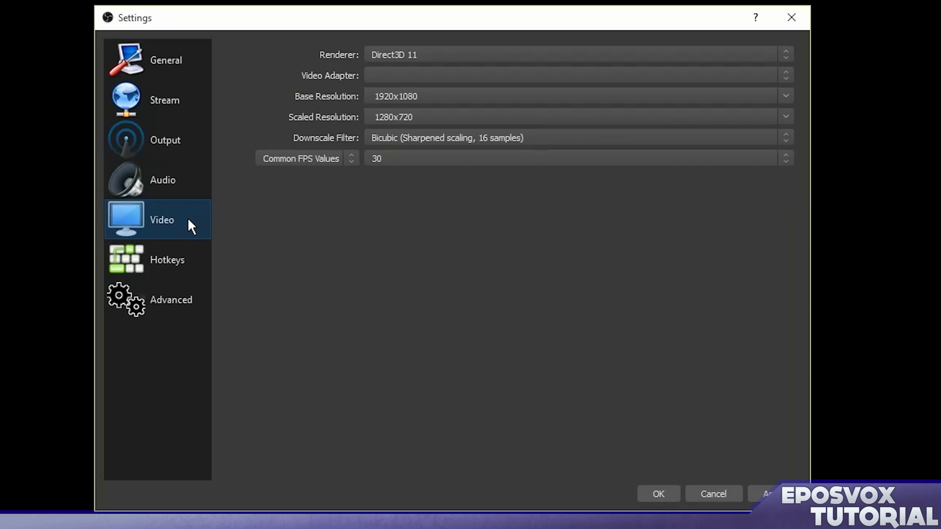
click(385, 55)
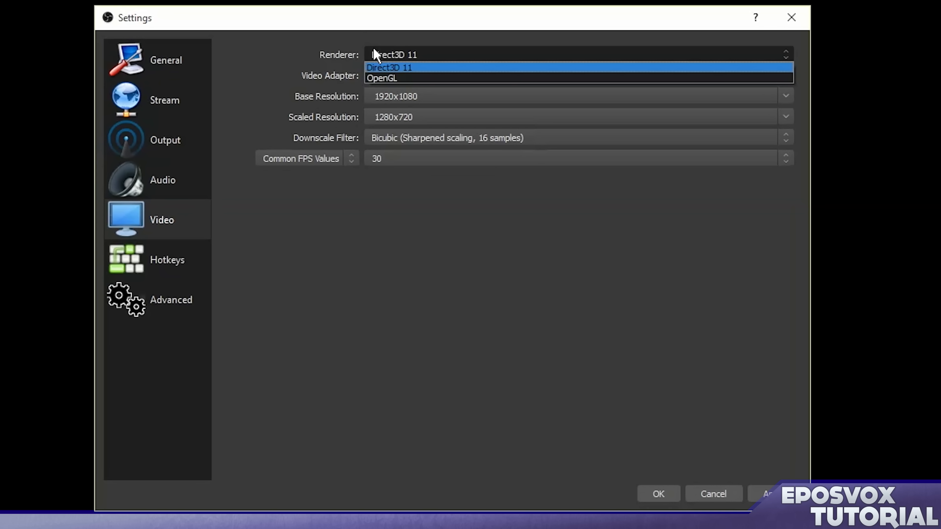
click(415, 51)
click(412, 56)
click(437, 53)
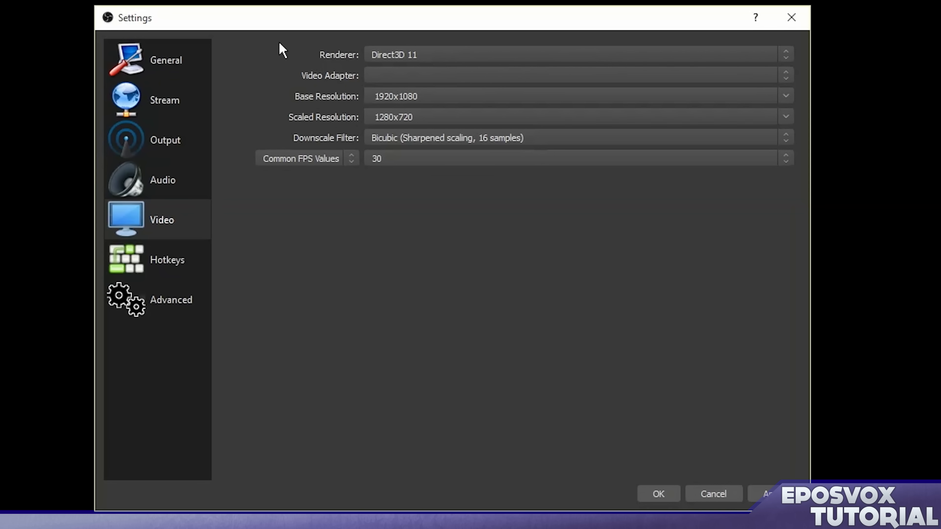
click(420, 54)
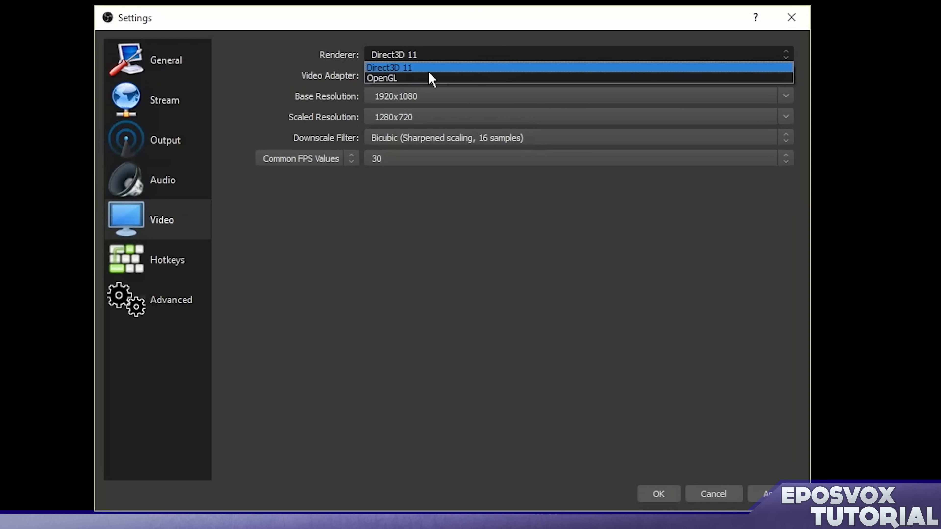
click(421, 50)
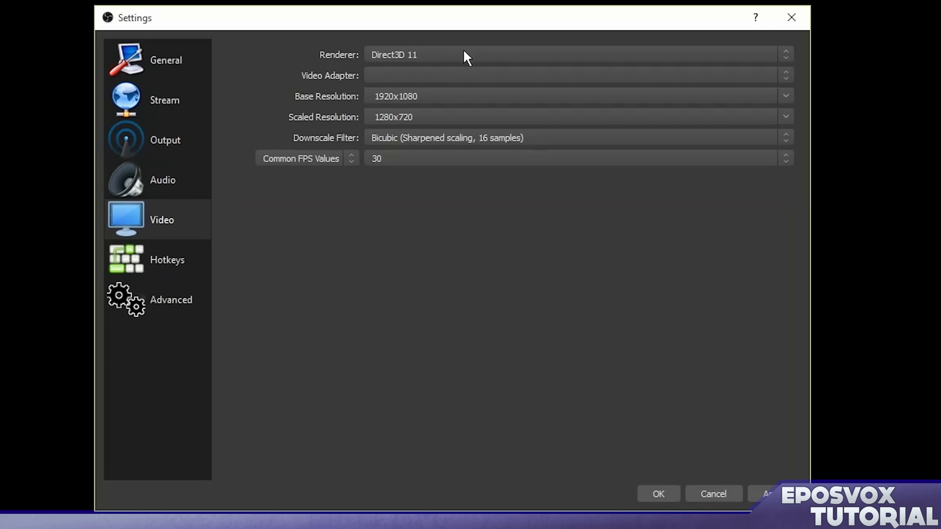
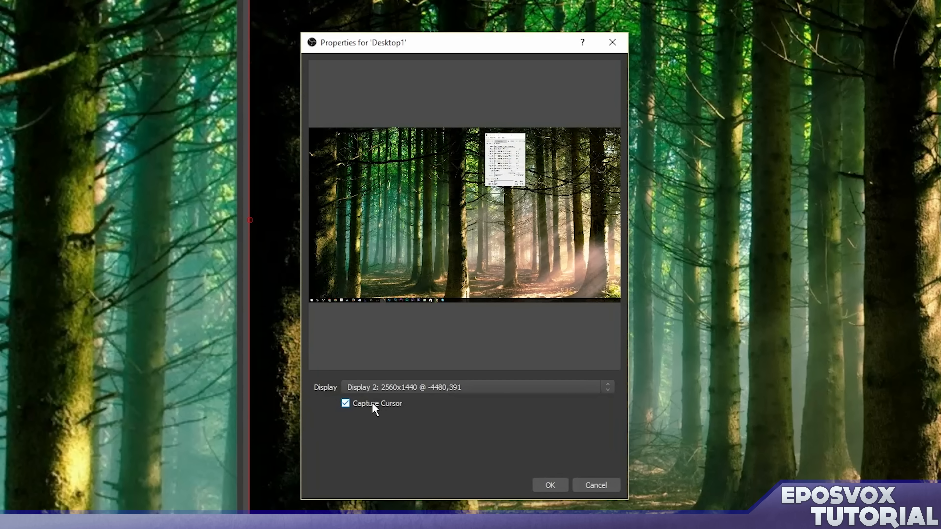
Step: Confirm the Desktop1 display capture's properties, and shrink and reposition the capture within the canvas
click(551, 485)
drag(155, 63, 258, 120)
drag(384, 211, 326, 185)
Step: Transform the Desktop1 display capture with Fit to screen
right_click(346, 191)
mouse_move(378, 242)
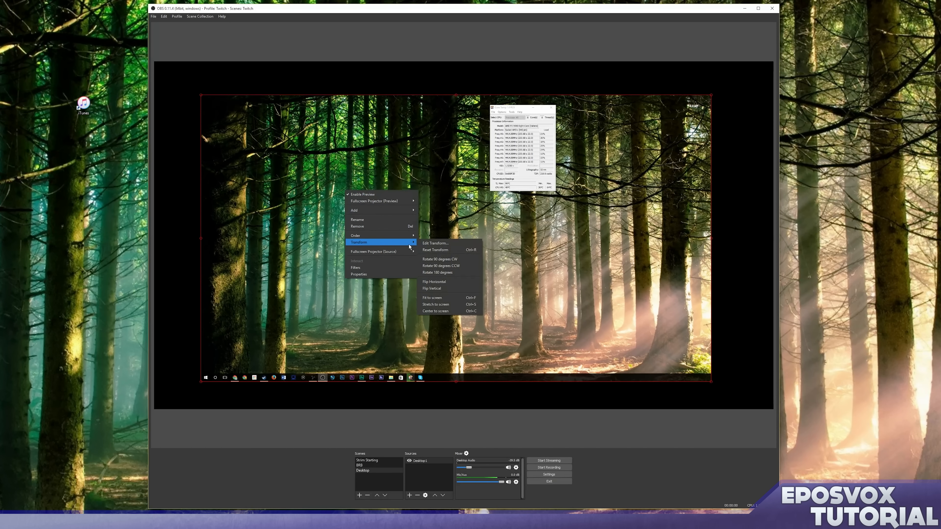
click(441, 298)
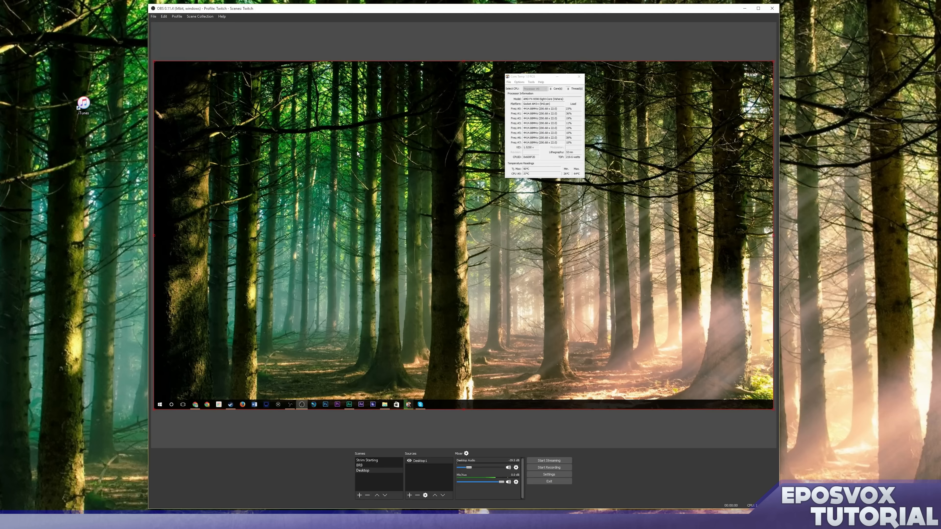
right_click(298, 180)
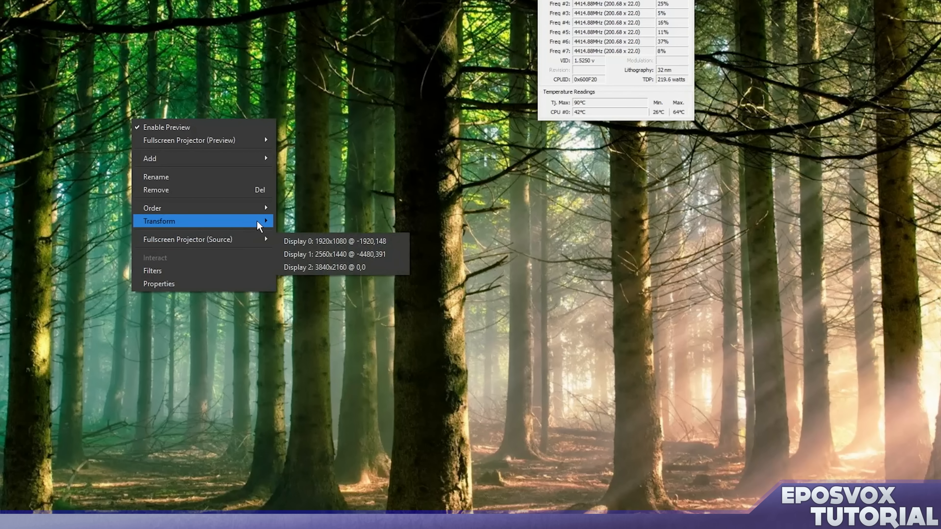
mouse_move(260, 224)
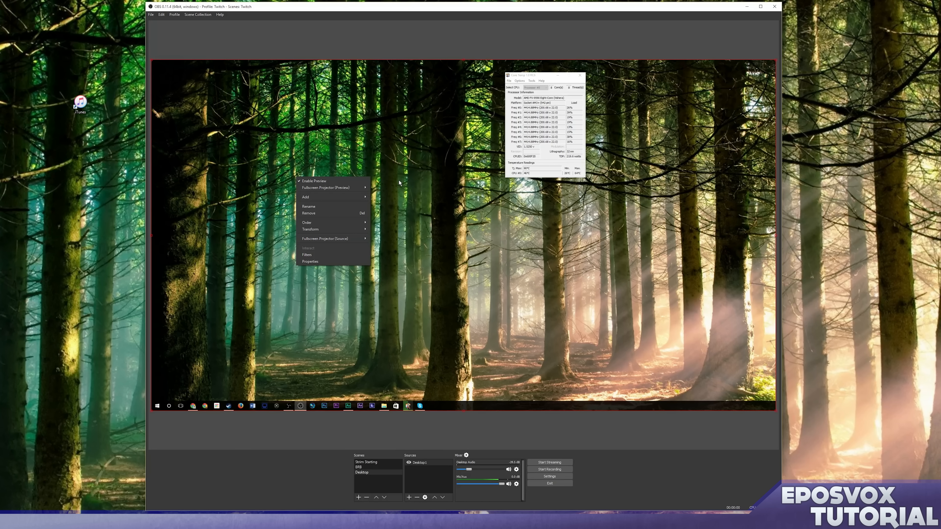
click(341, 438)
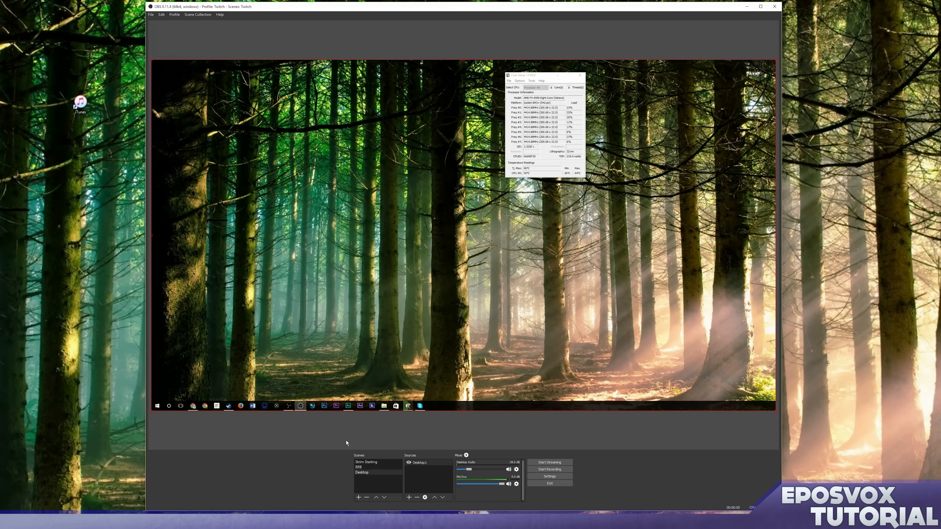
Step: Add a new scene named Webcam Dedi
click(361, 497)
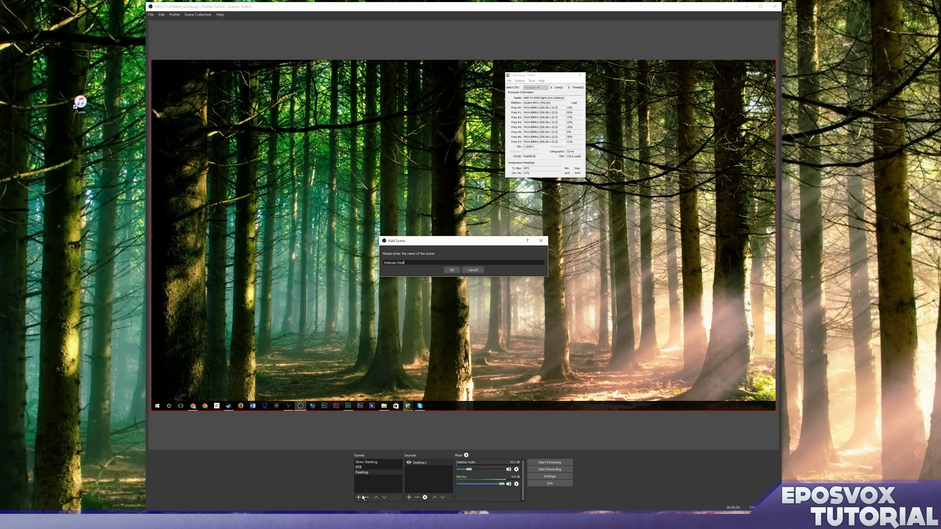
text(Webcam Dedi)
key(Return)
Step: Add a new Video Capture Device source named Webcam to the Webcam Dedi scene
click(409, 498)
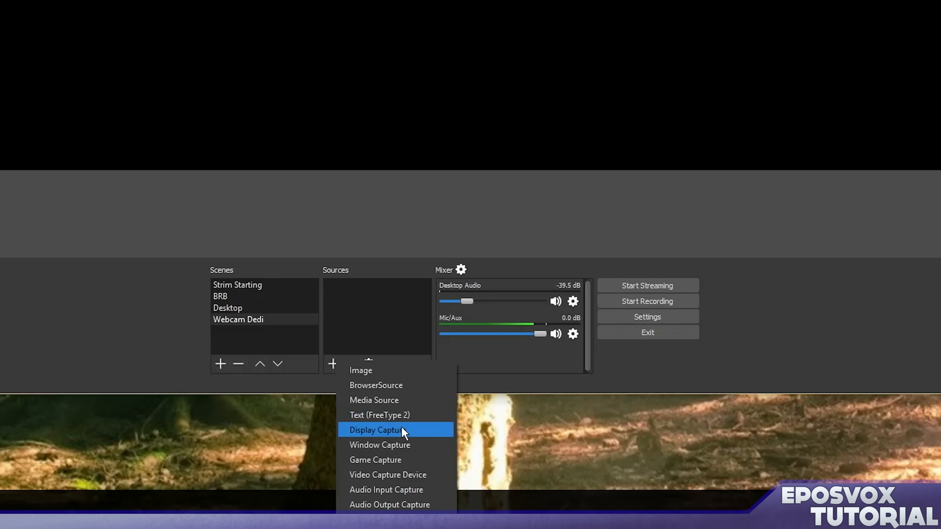
click(417, 477)
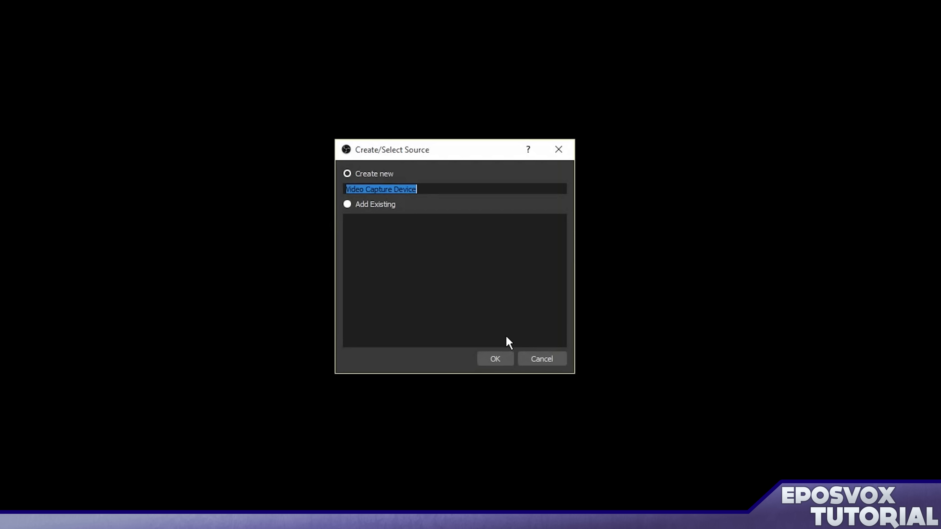
text(Webcam)
key(Return)
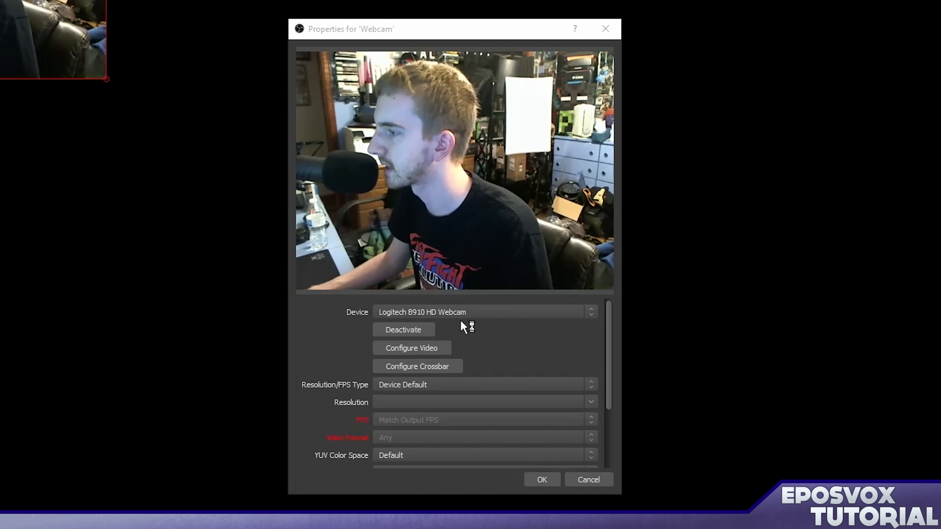
Step: Choose the Logitech B910 HD Webcam as the Webcam source's device, with a Custom resolution/FPS type and a resolution of 1920x1080
click(523, 313)
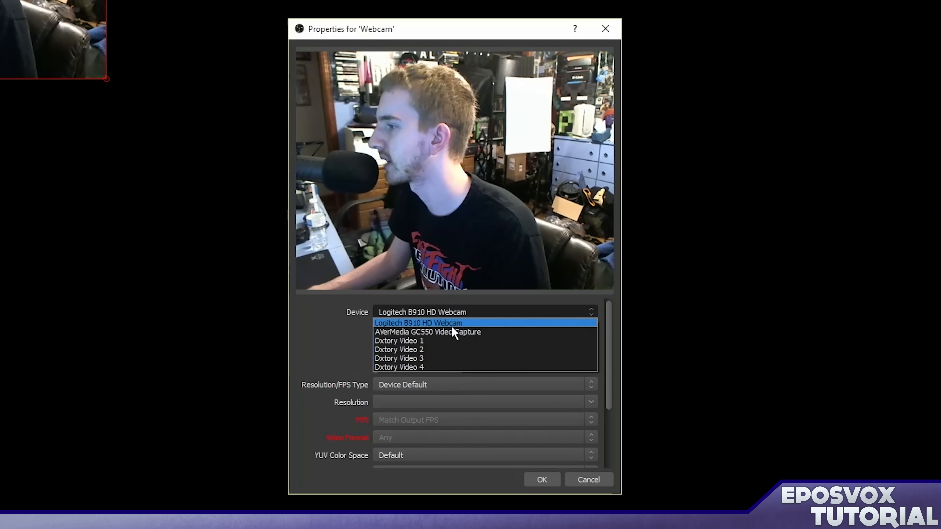
click(428, 325)
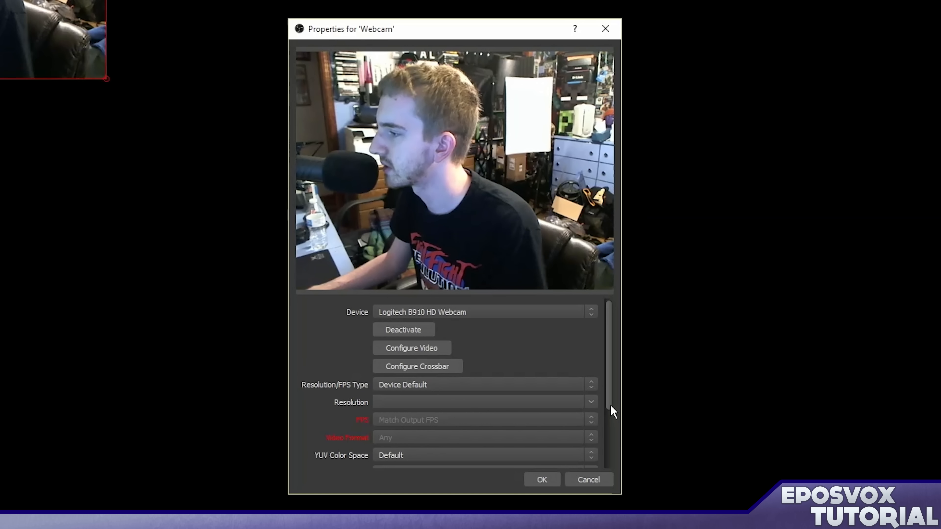
click(587, 387)
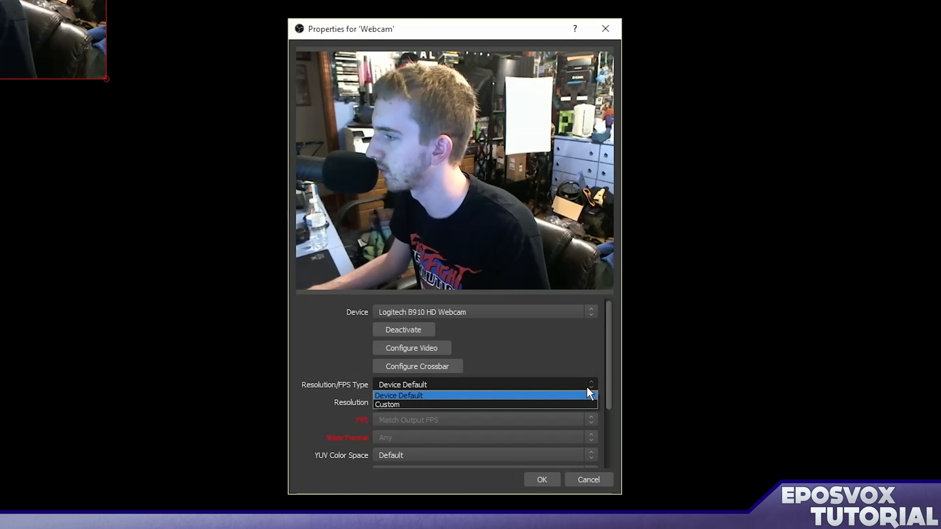
click(412, 405)
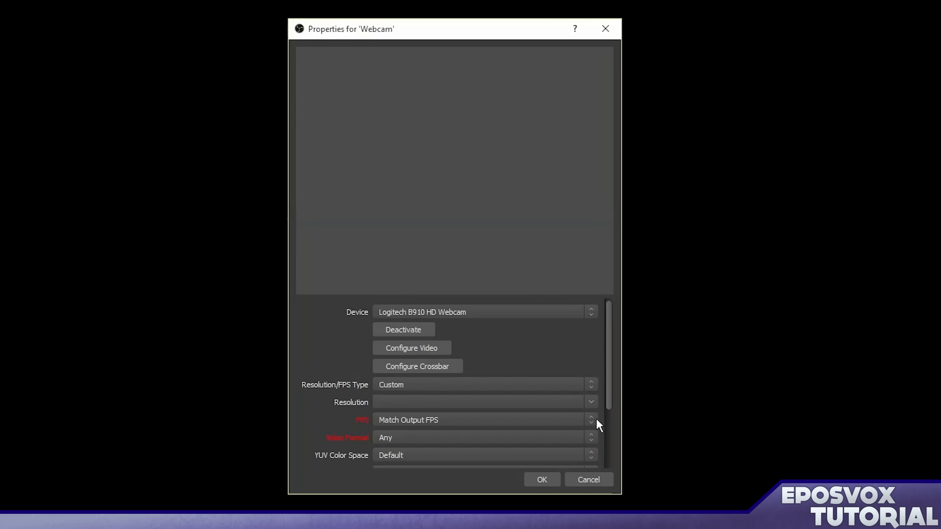
click(593, 403)
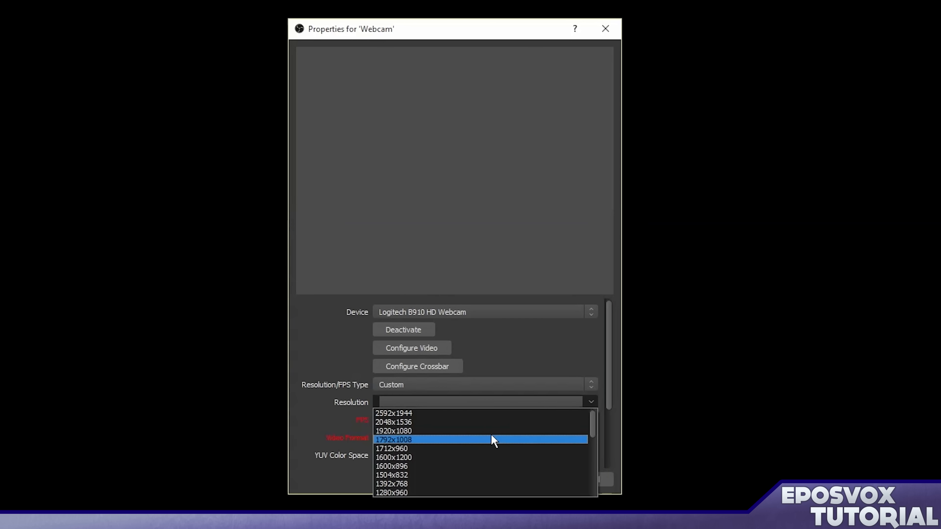
click(490, 432)
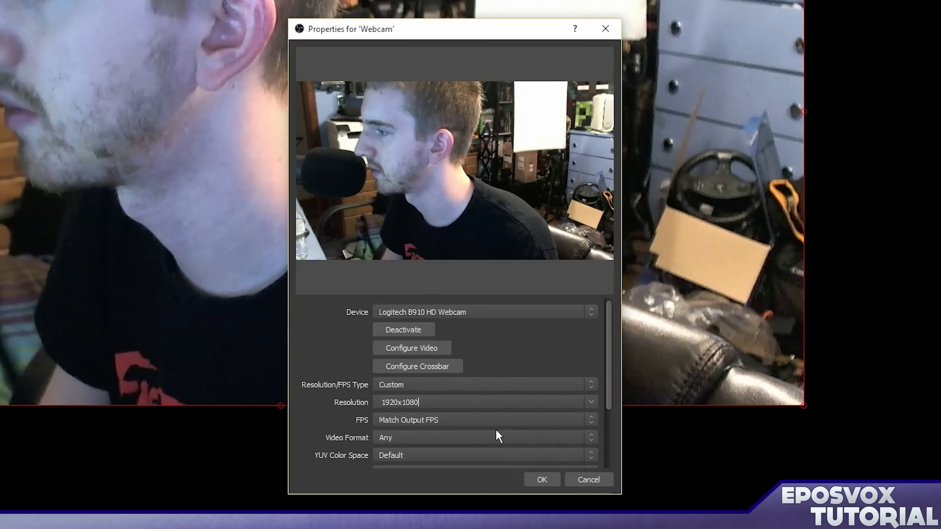
Step: Accept the Webcam source's properties and transform it with Fit to screen
click(535, 480)
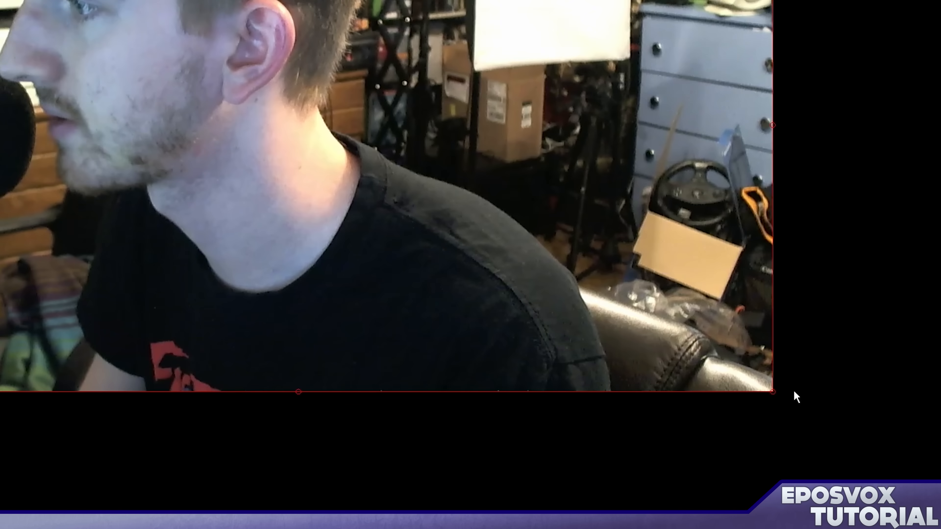
right_click(561, 278)
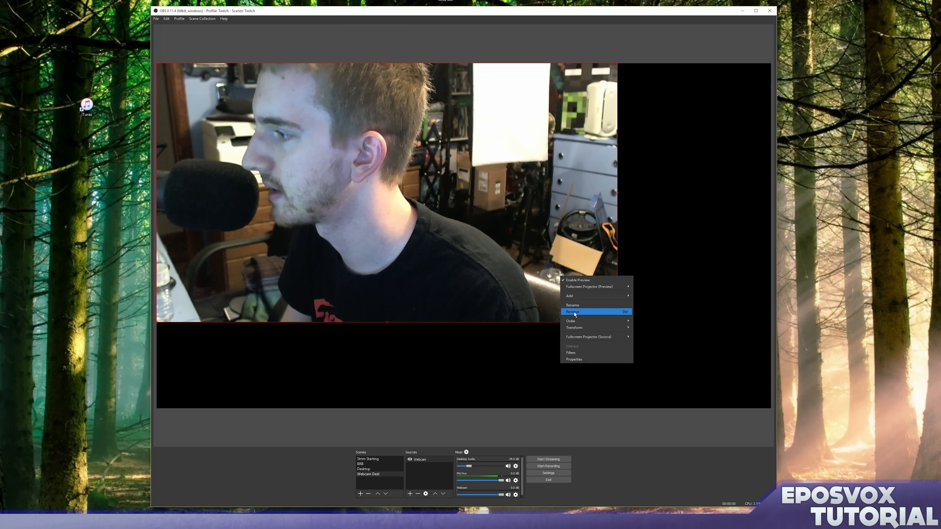
mouse_move(577, 328)
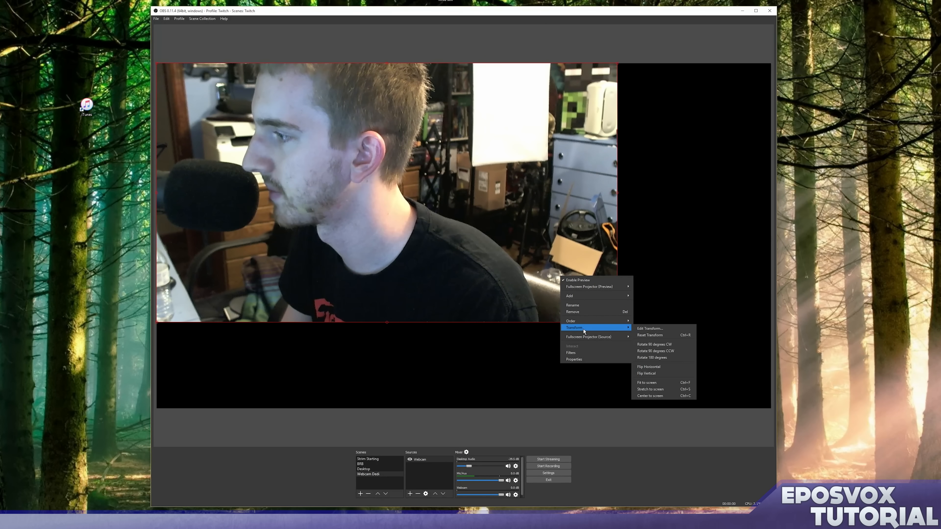
click(657, 384)
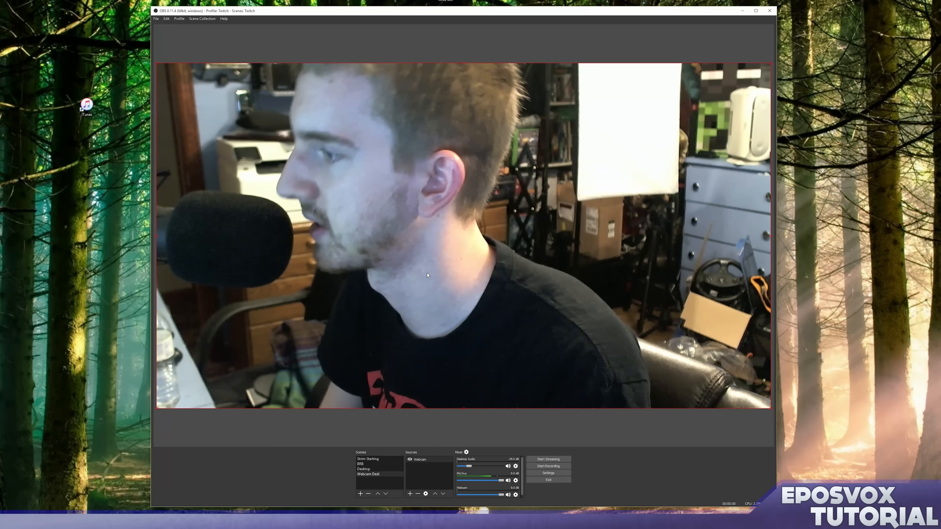
click(360, 494)
text(Deskto)
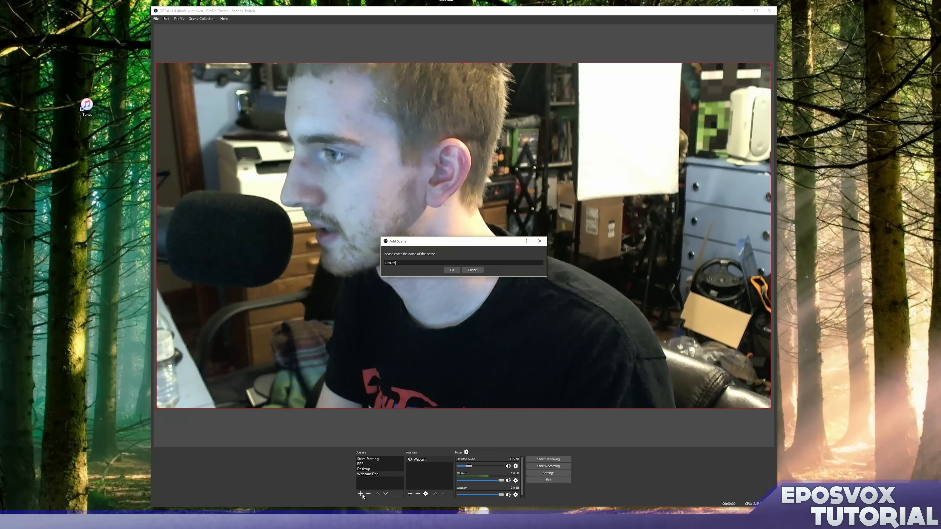
text(p w Facecam)
key(Return)
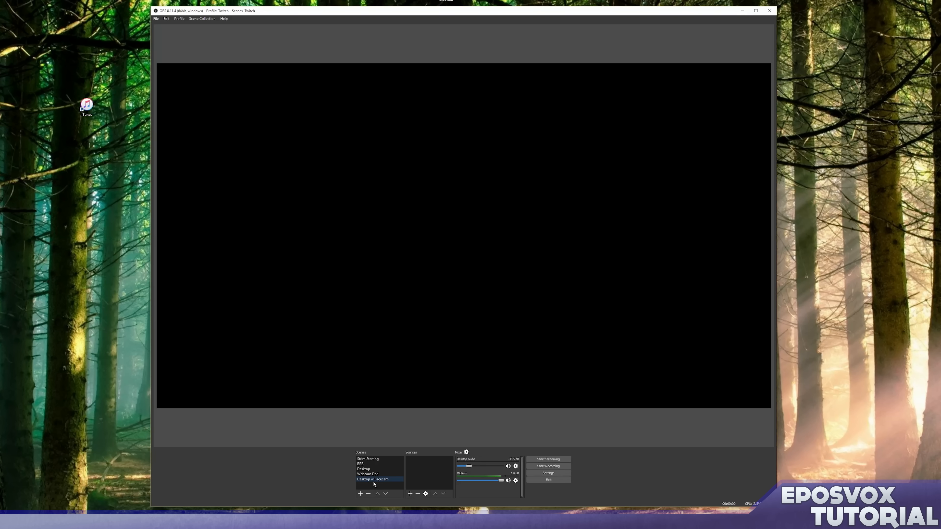
click(368, 493)
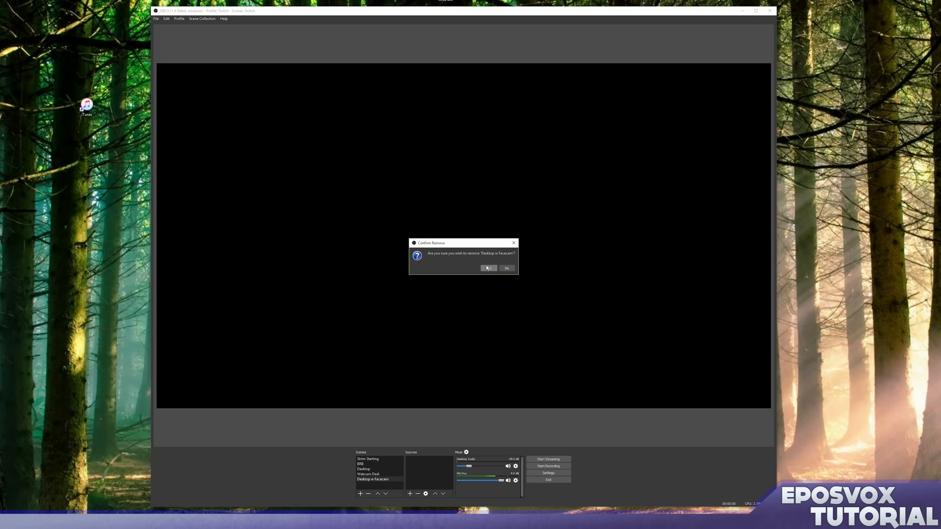
click(489, 268)
Step: Add a new scene named Game Facecam
click(361, 493)
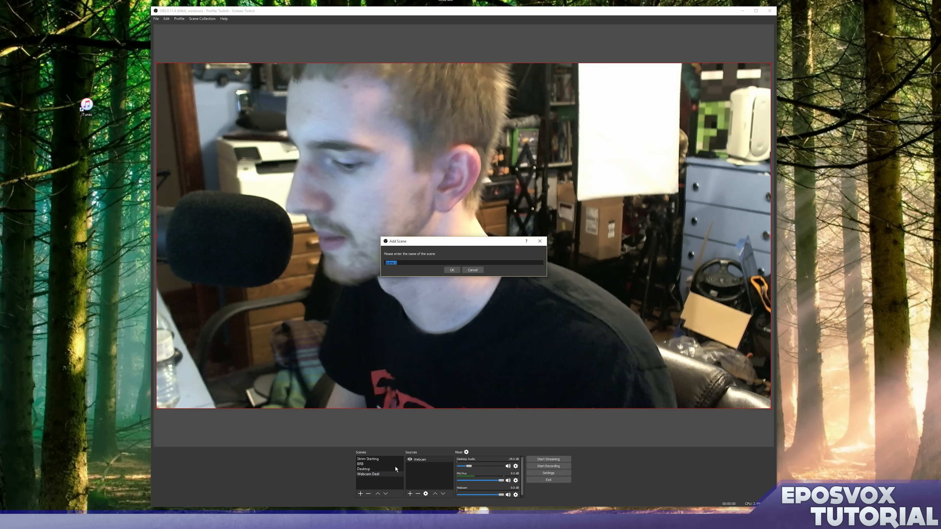
text(Gamer +)
key(BackSpace)
key(BackSpace)
key(BackSpace)
text(Facec)
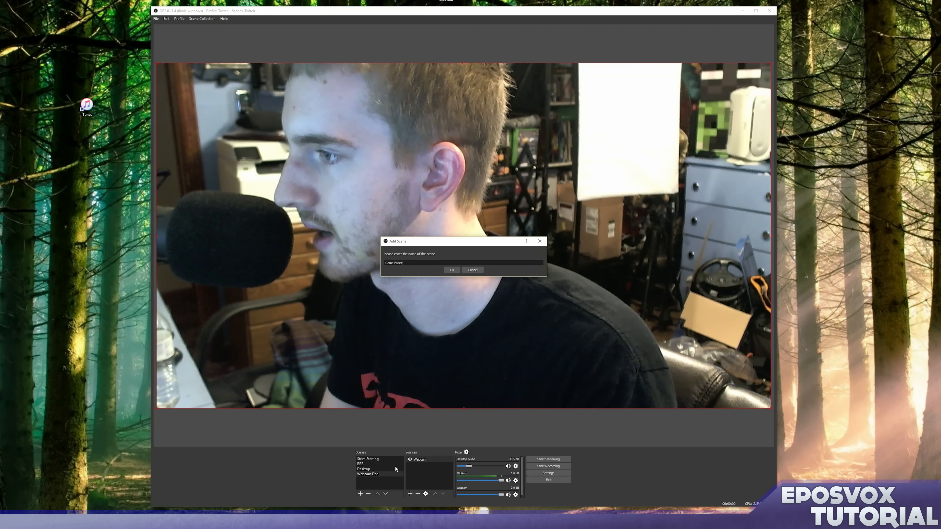
text(am)
key(Return)
Step: Add the existing Webcam video capture device to the Game Facecam scene
click(410, 494)
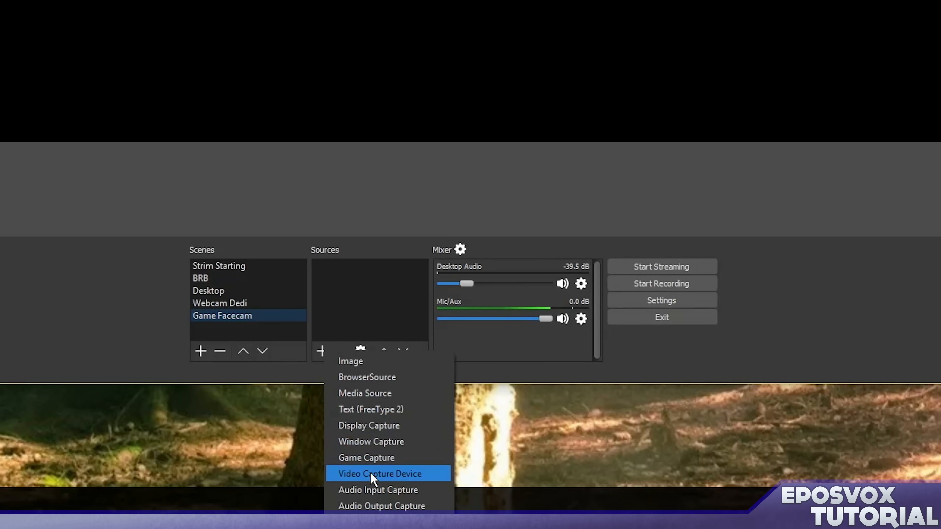
click(373, 474)
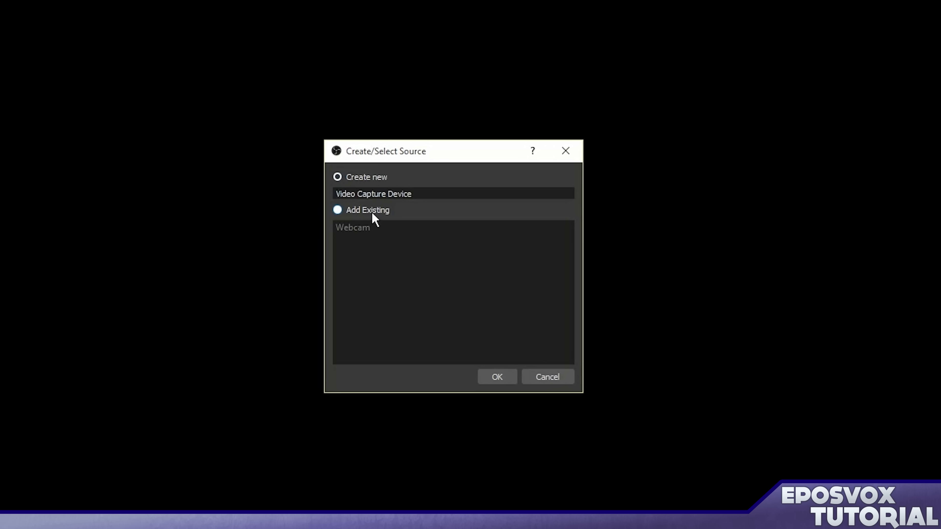
click(360, 229)
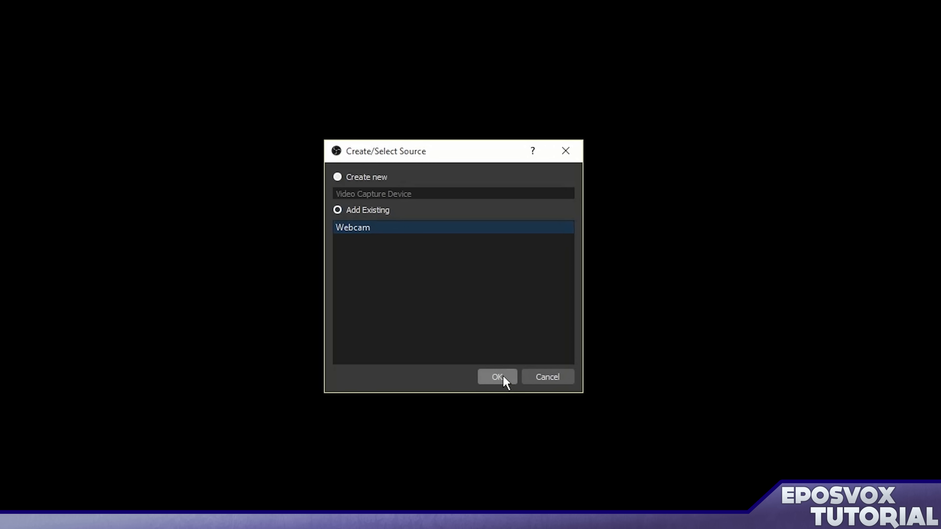
click(498, 377)
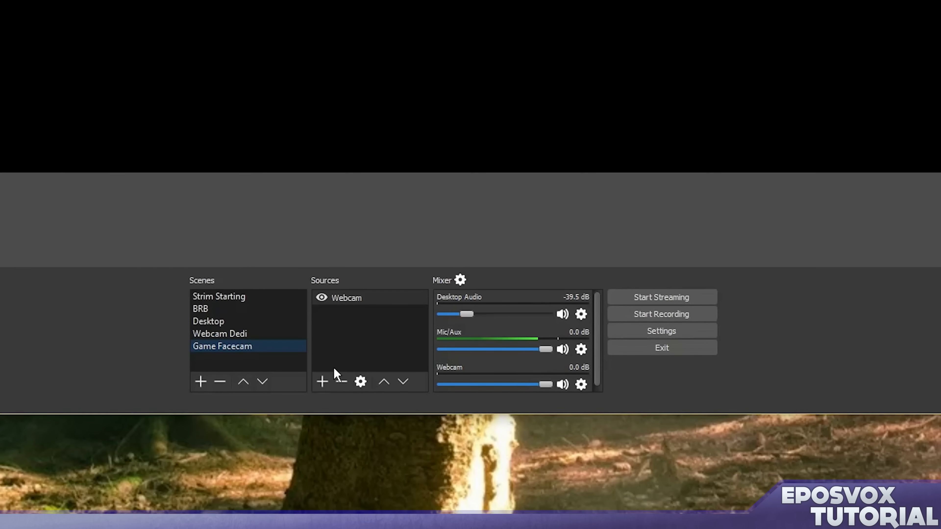
Step: Add a new Game Capture source with its default name to the Game Facecam scene
click(322, 360)
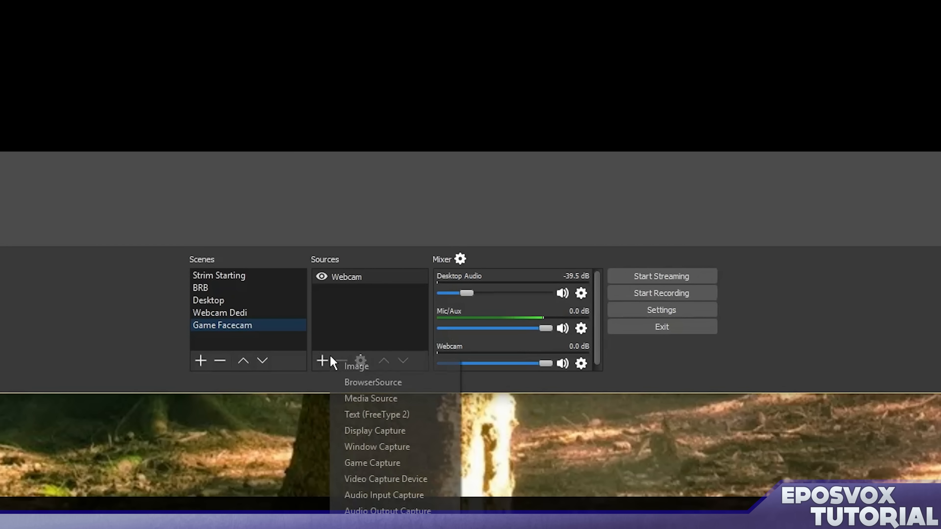
click(372, 463)
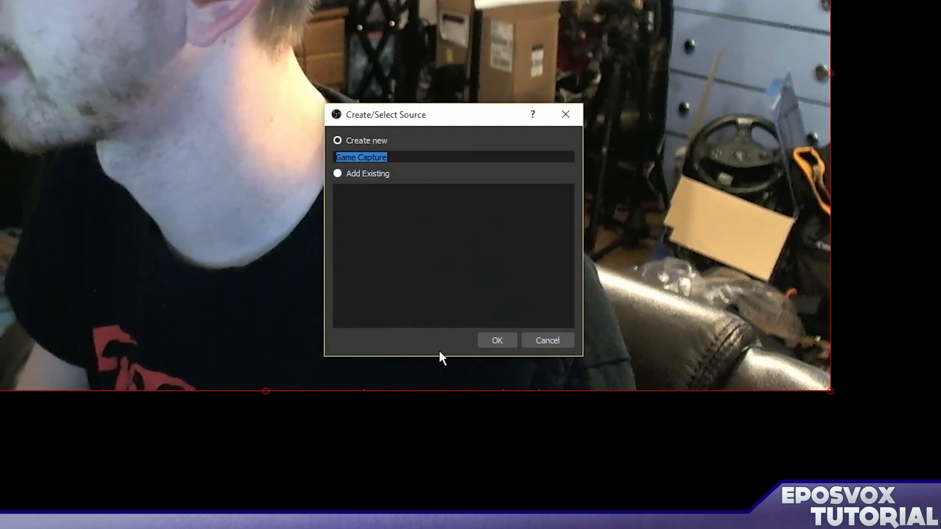
click(499, 344)
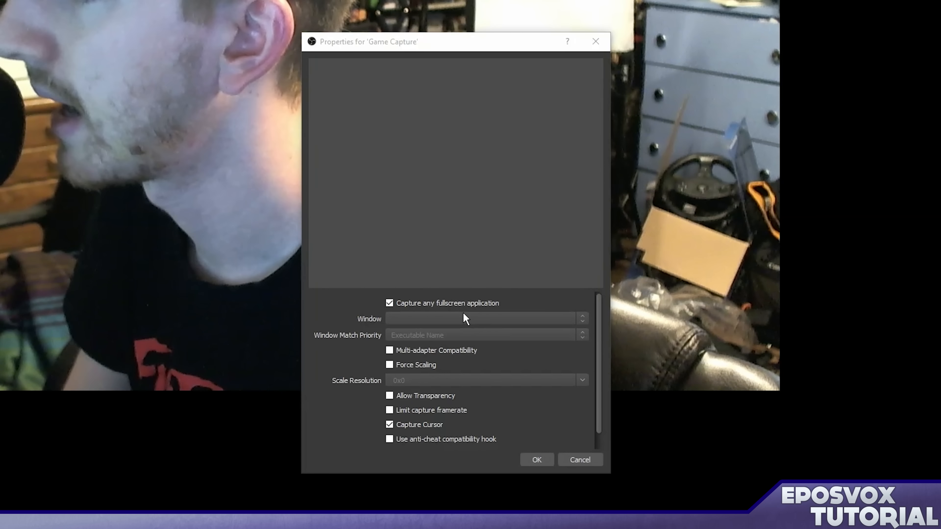
Step: Look through the specific windows offered for Game Capture, and accept its properties with Capture any fullscreen application enabled
click(443, 304)
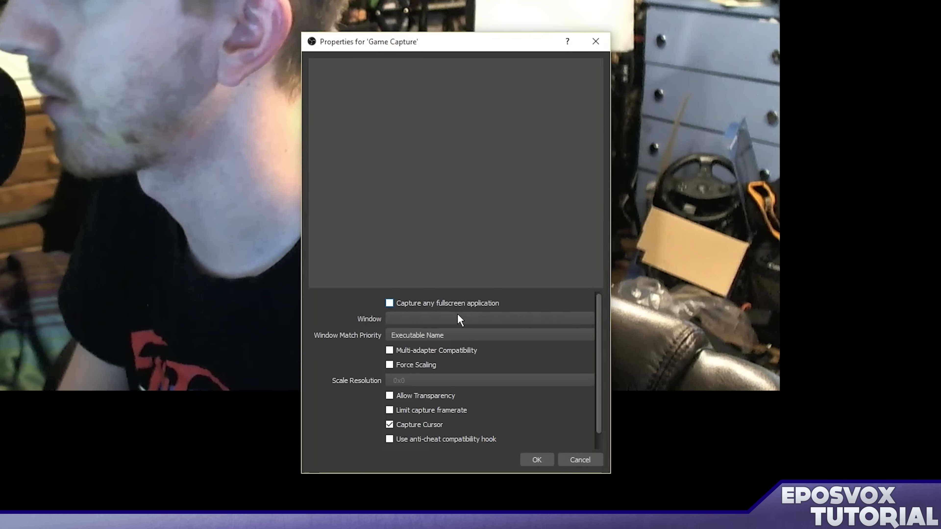
click(443, 318)
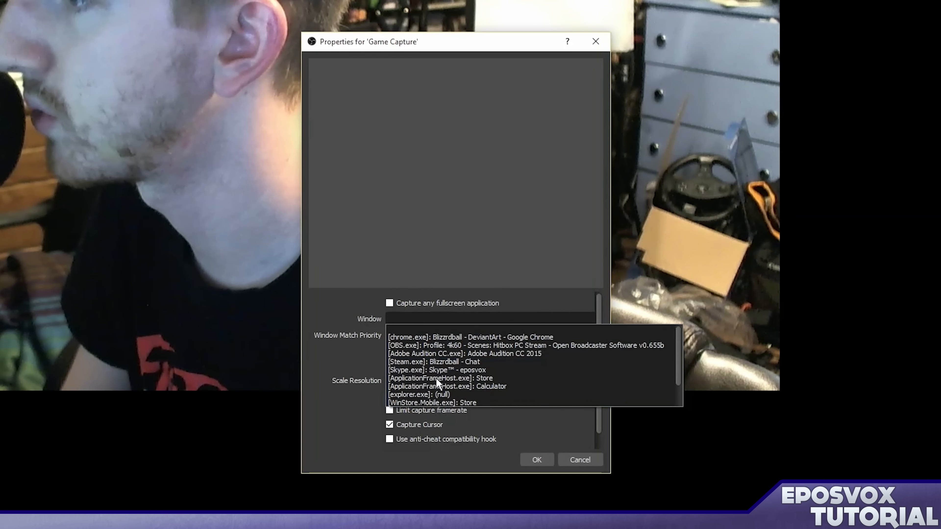
click(442, 309)
click(442, 308)
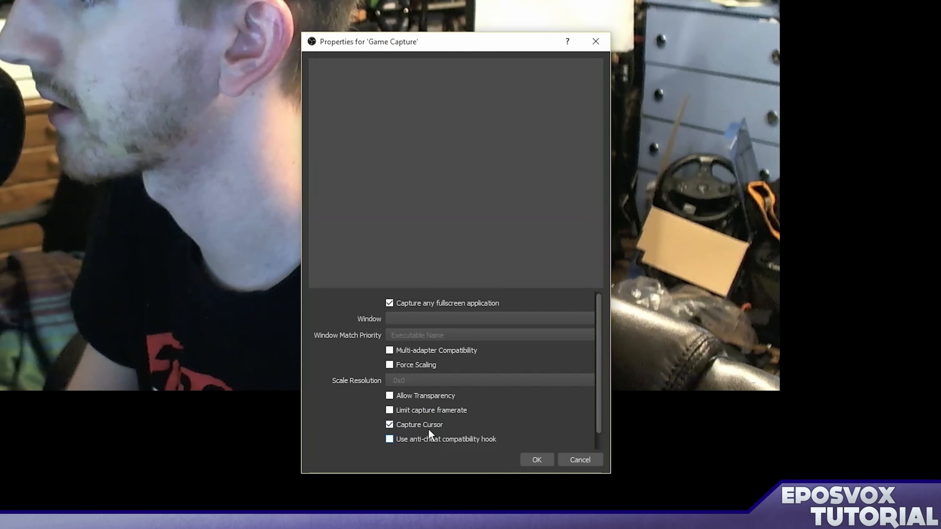
click(537, 460)
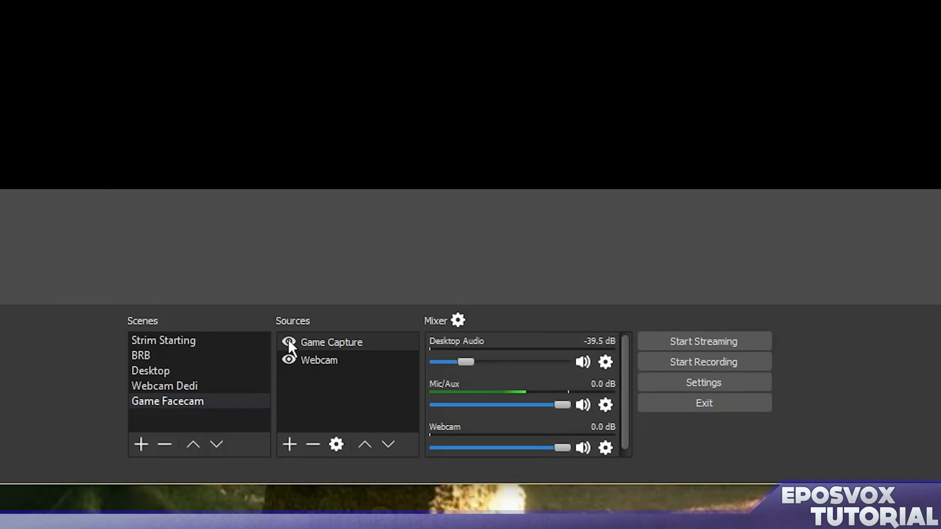
Step: Hide the Game Capture source and add the existing Desktop1 display capture to the Game Facecam scene
click(409, 459)
click(327, 347)
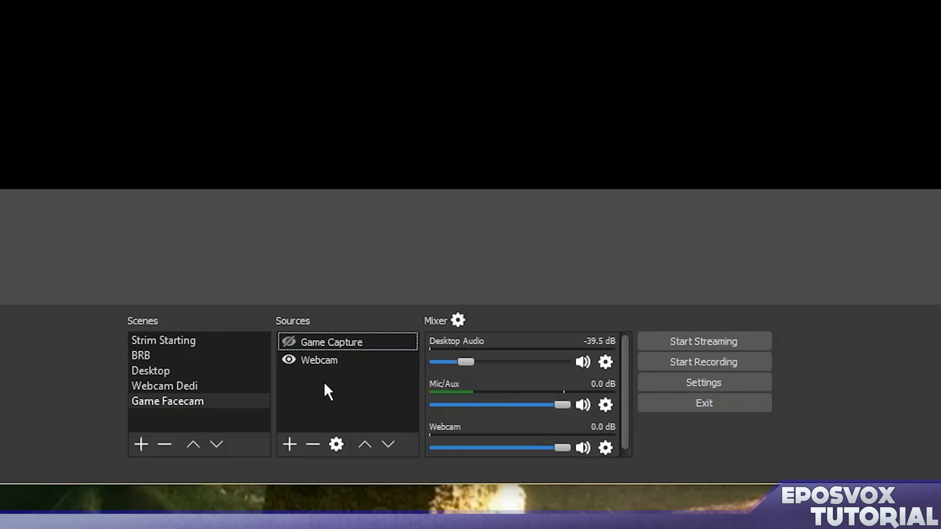
click(299, 441)
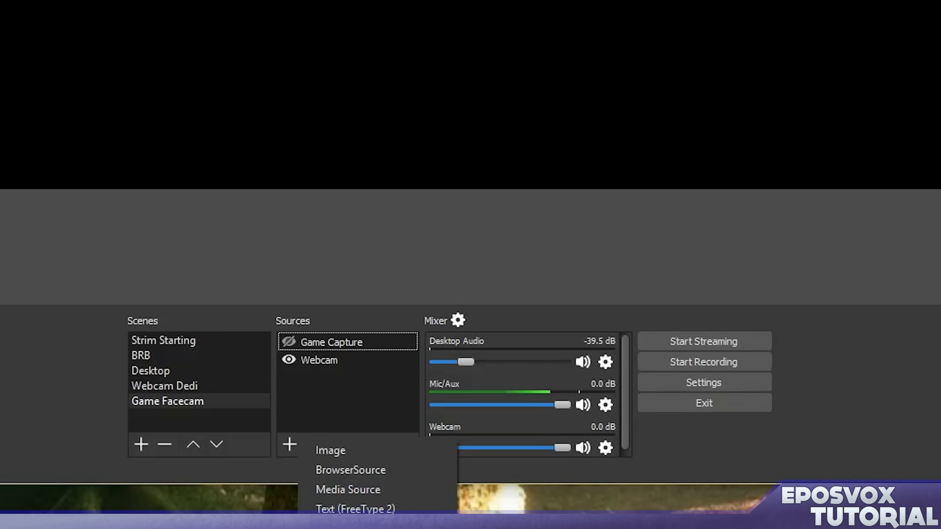
click(342, 269)
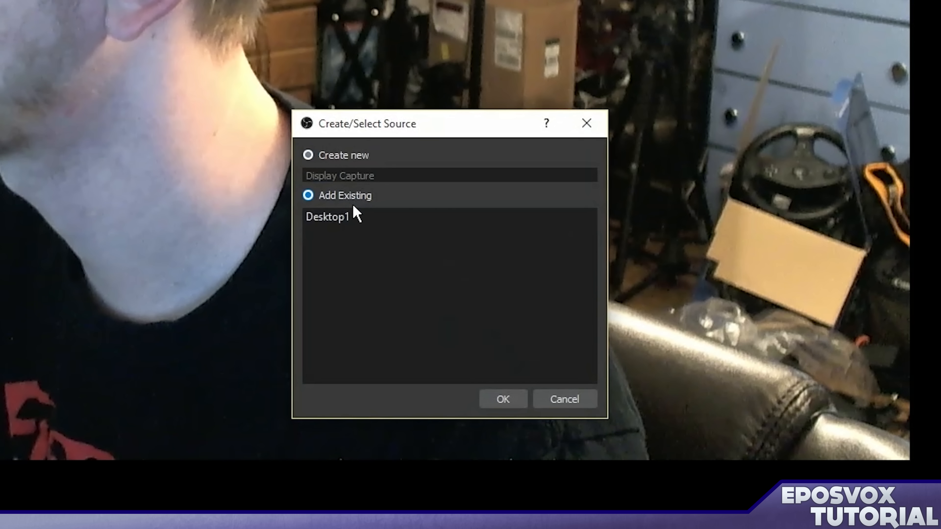
click(353, 215)
click(517, 404)
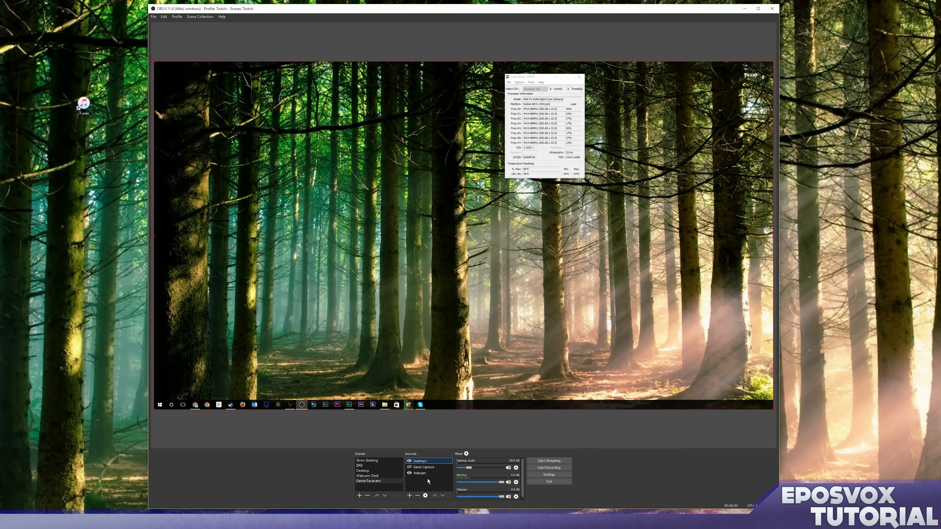
Step: Order the Webcam source above Desktop1 and shrink it into a small facecam in the canvas's upper-right corner
click(422, 474)
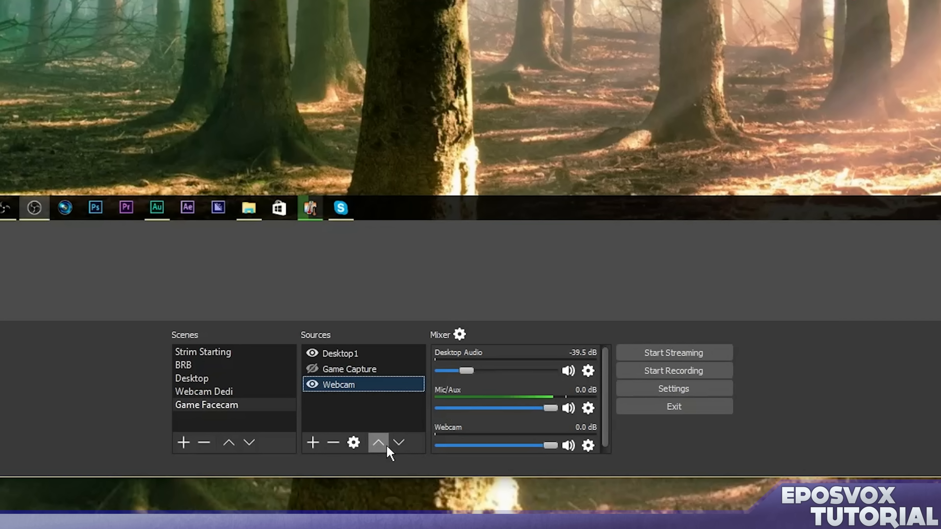
click(383, 444)
click(383, 444)
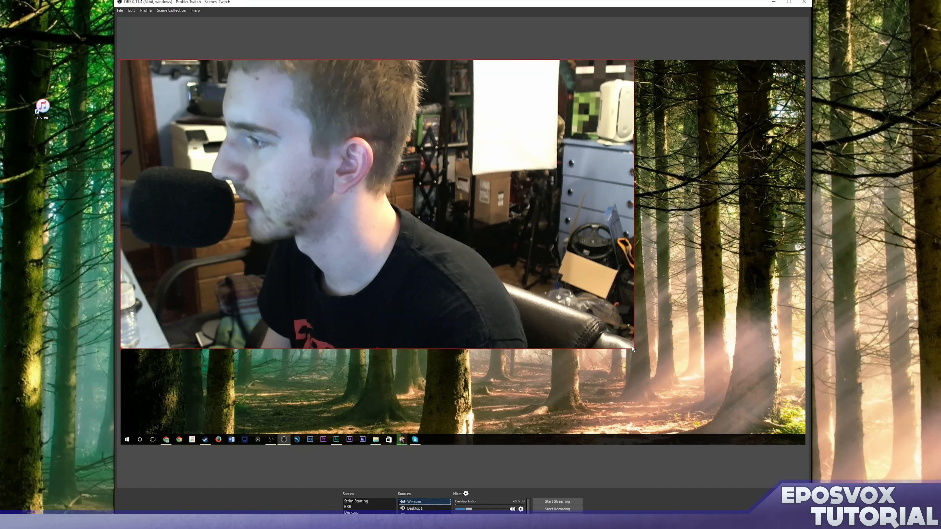
drag(634, 349, 721, 160)
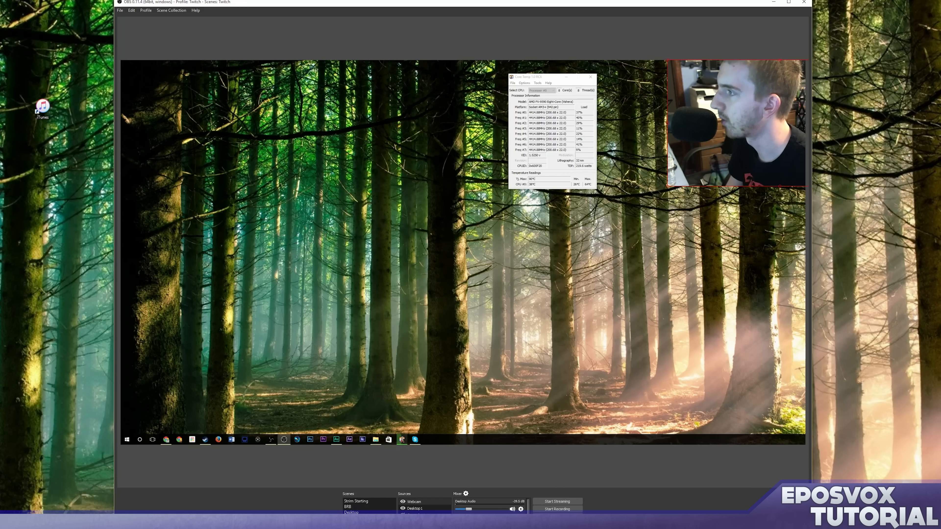
click(414, 501)
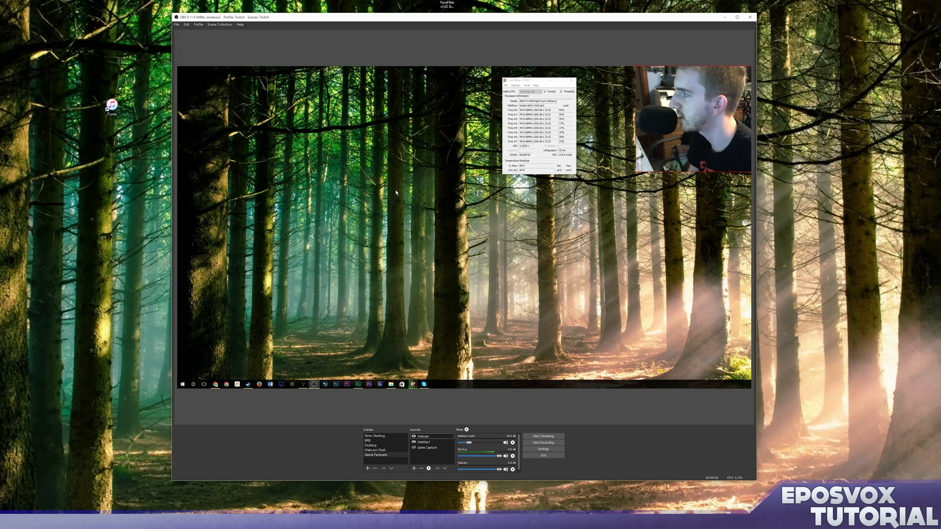
click(412, 480)
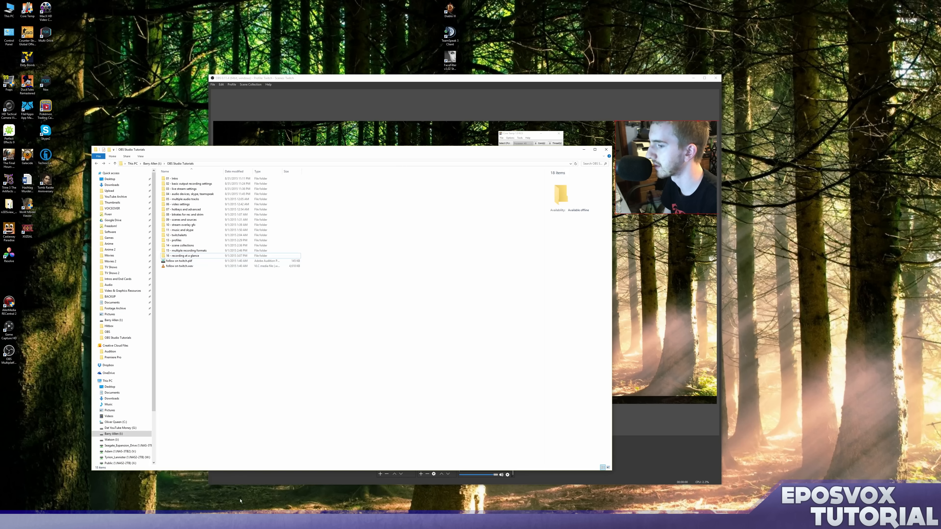
click(322, 522)
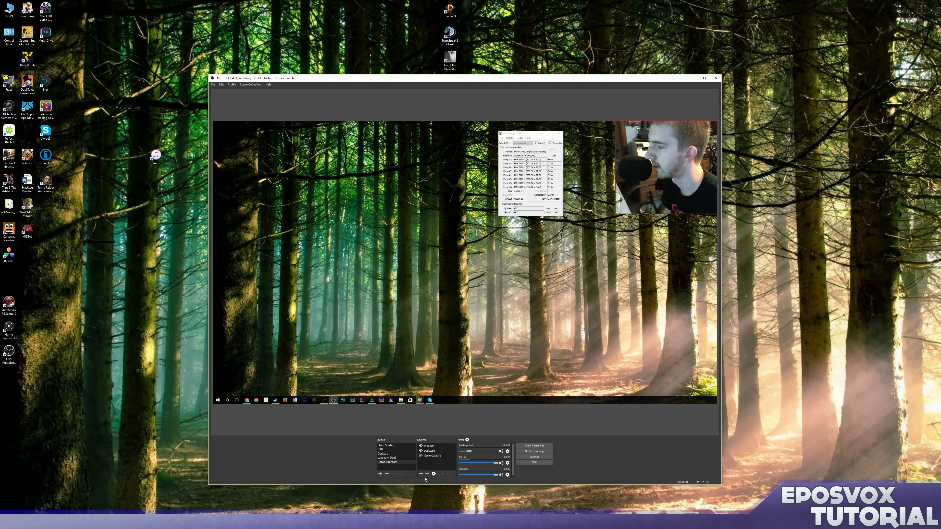
Step: Add a new Image source named Overlay to the Game Facecam scene
click(421, 474)
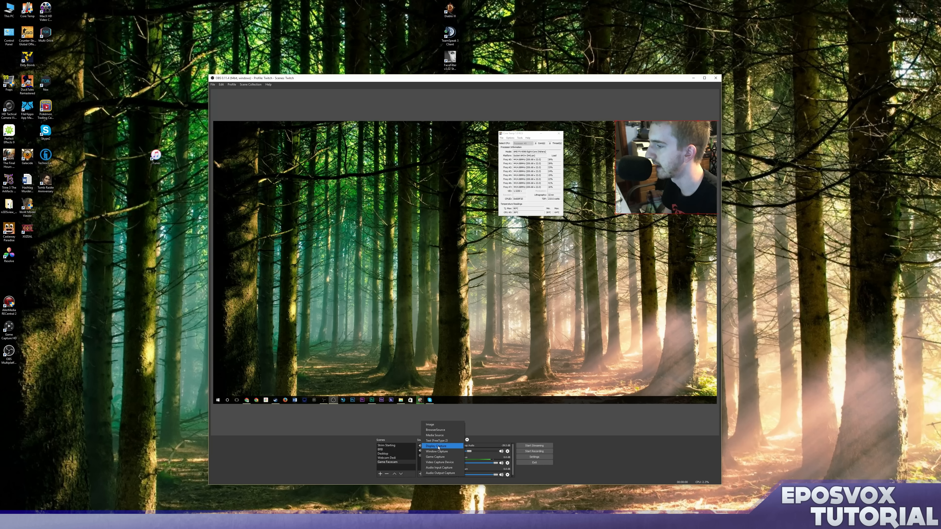
click(431, 424)
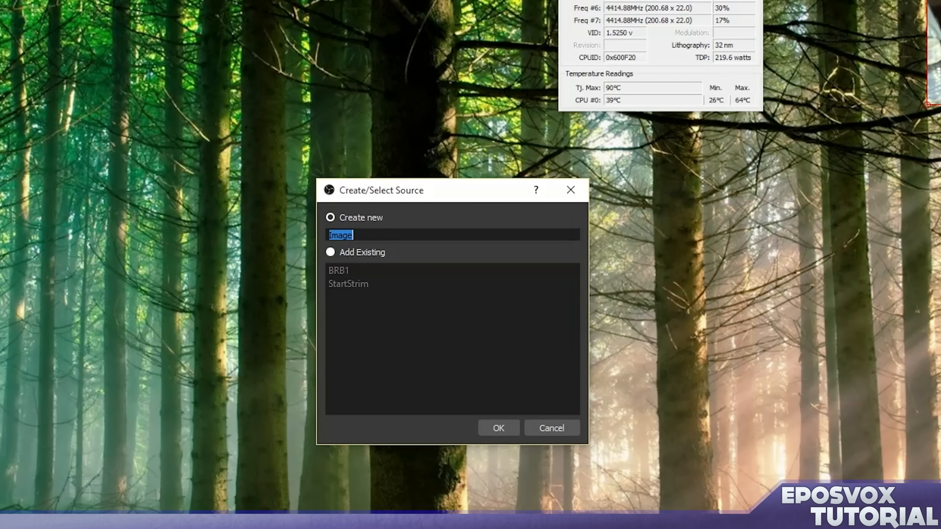
text(Overlay)
key(Return)
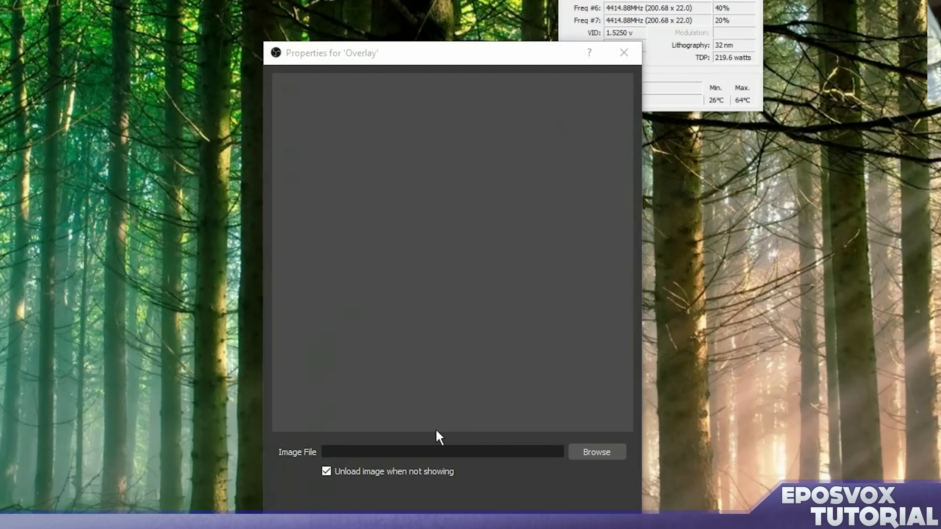
Step: Load an image file from a Dropbox subfolder into the Overlay source
click(596, 410)
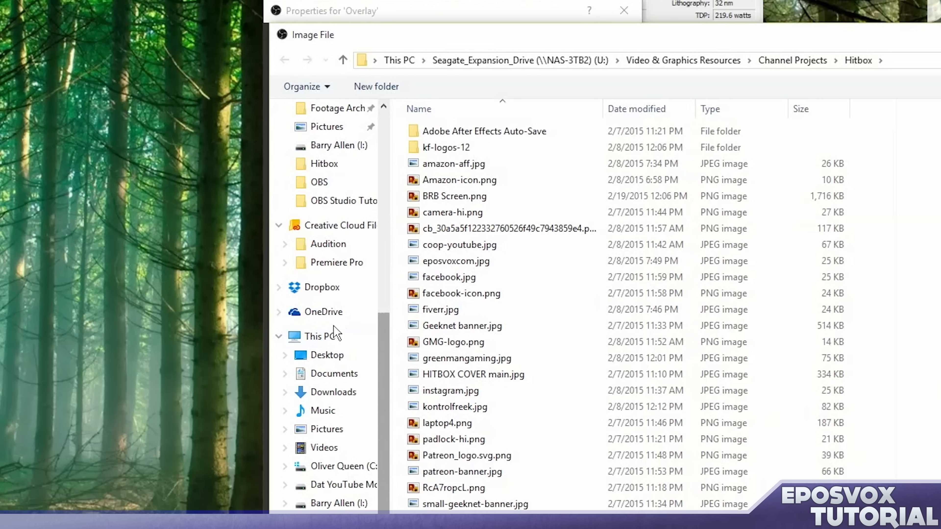
click(302, 288)
double_click(447, 326)
double_click(552, 507)
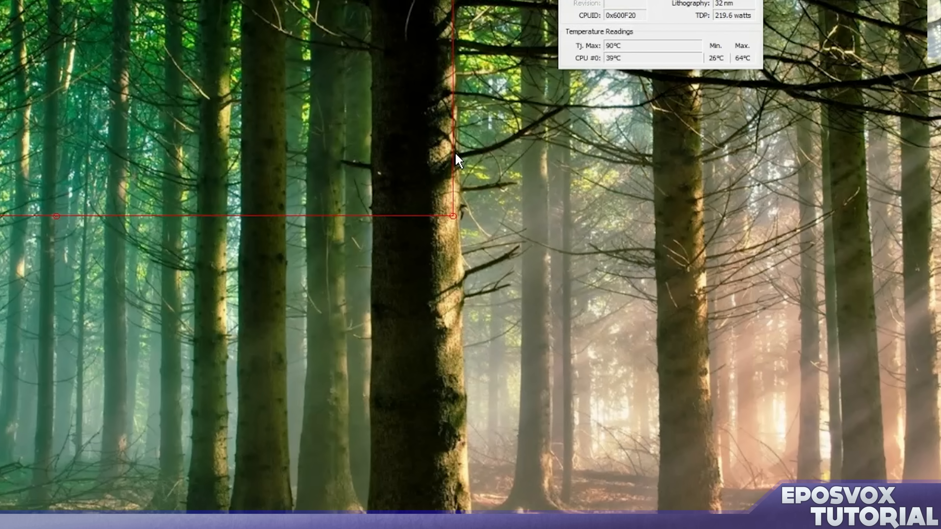
Step: Fit the Overlay image to the full canvas of the Game Facecam scene
right_click(391, 116)
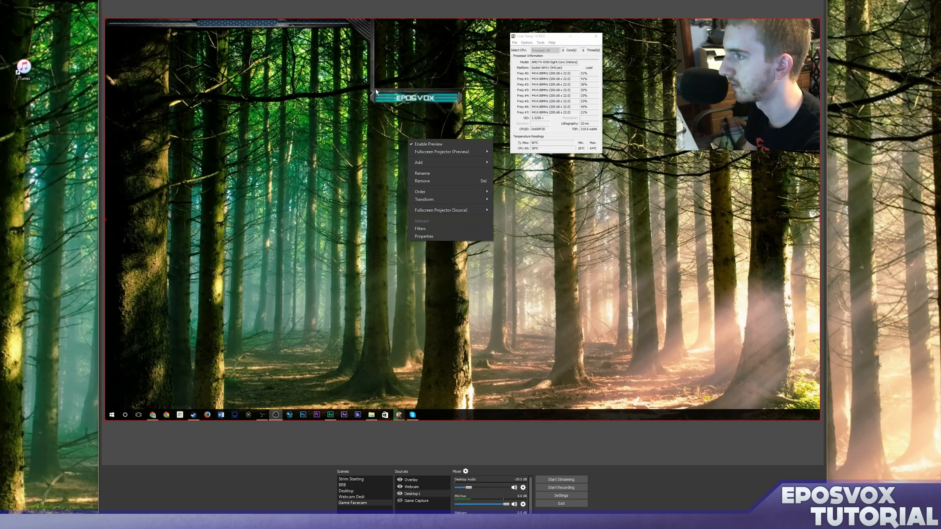
right_click(375, 89)
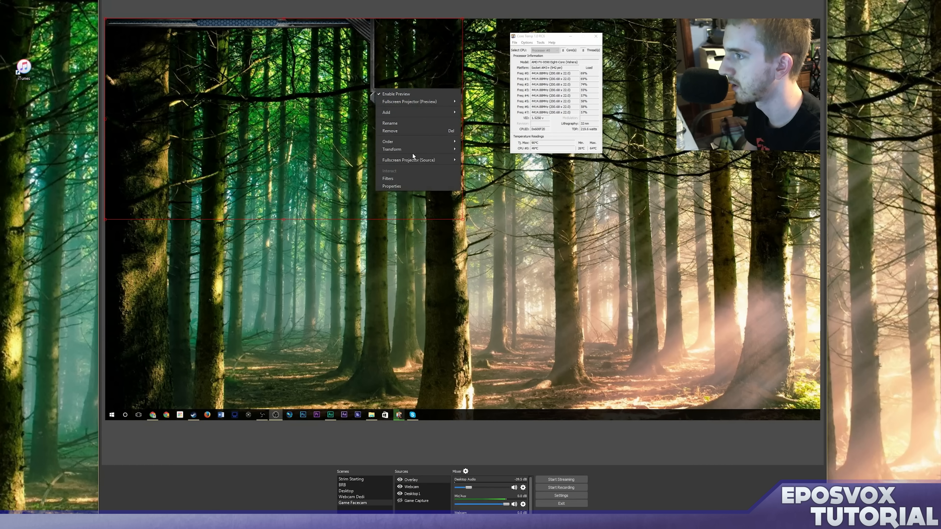
mouse_move(413, 150)
click(490, 214)
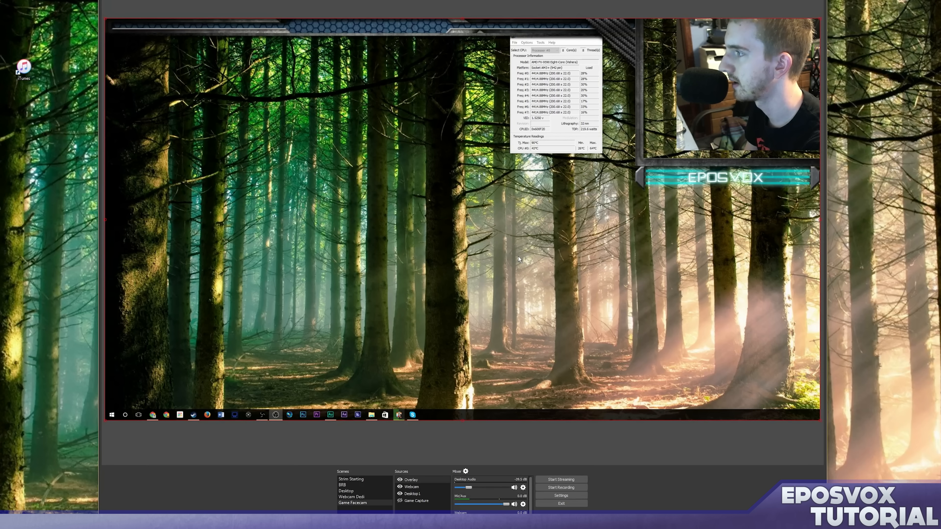
Step: Enlarge the Webcam source so that it fills the facecam frame of the overlay
click(411, 486)
drag(668, 150, 639, 160)
click(564, 455)
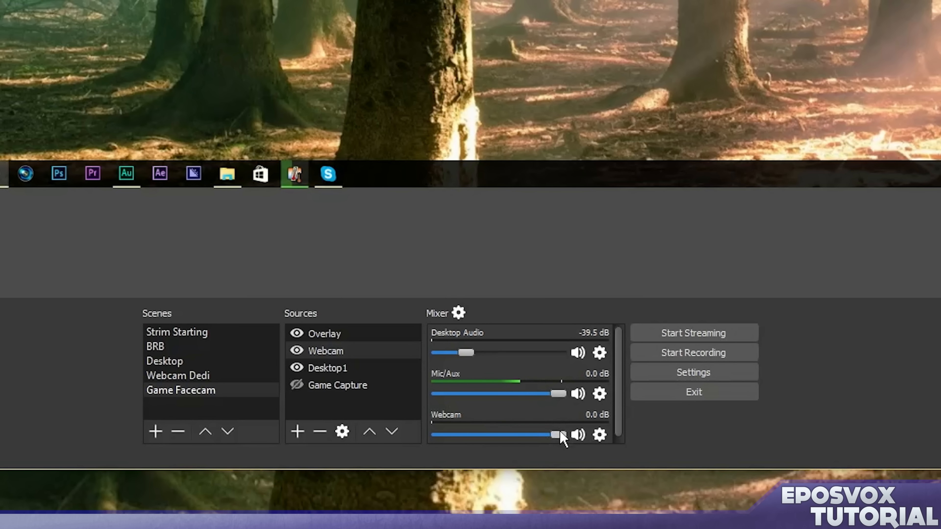
Step: Lower the Webcam's audio to -inf dB in the mixer and check the level in the Webcam Dedi and Game Facecam scenes
drag(558, 435, 399, 436)
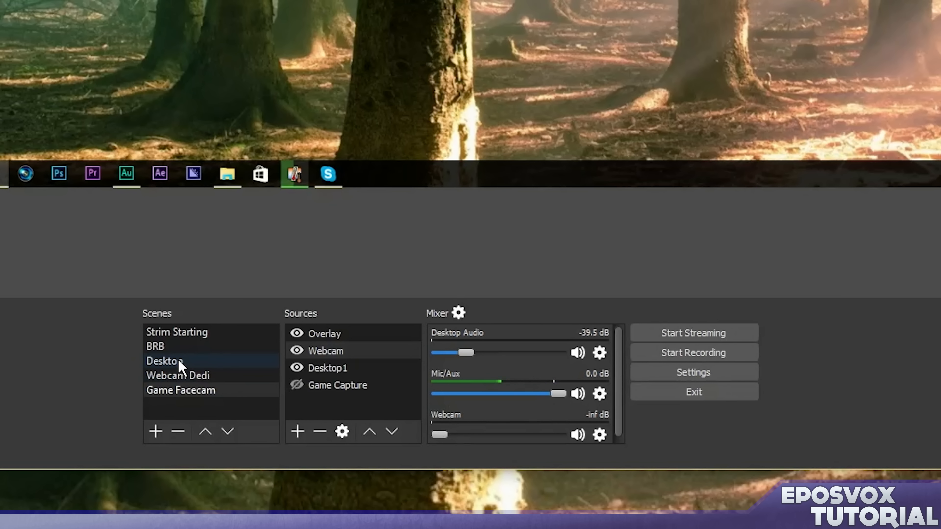
click(192, 375)
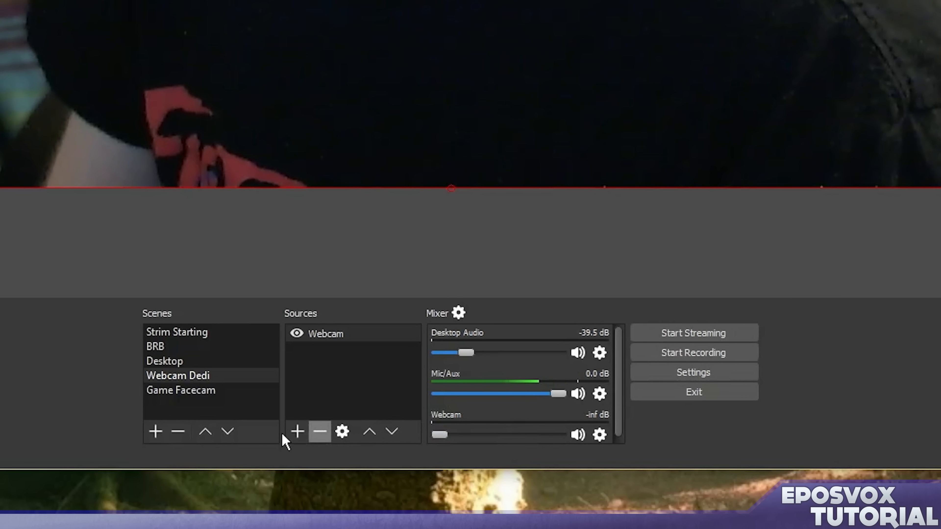
click(187, 392)
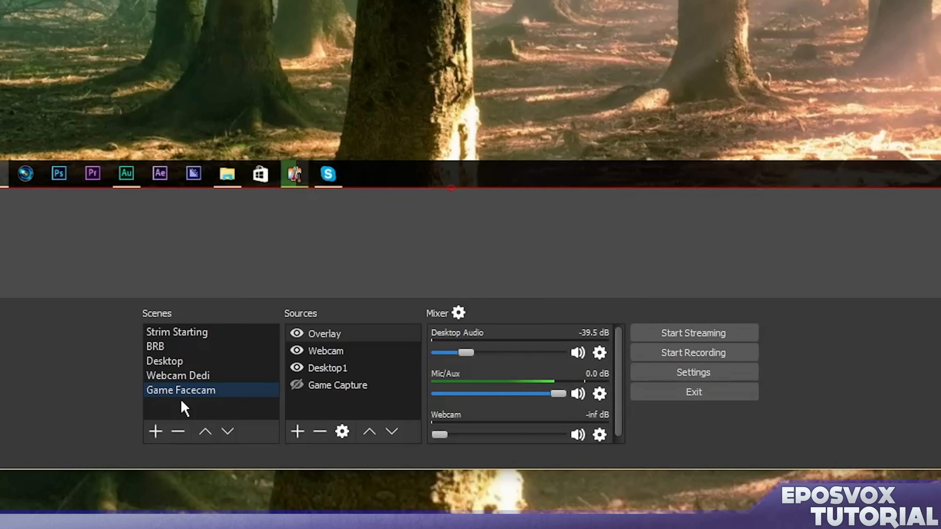
Step: Create a scene named LGX and add a new Video Capture Device source named AVLGX to it
click(155, 432)
text(LGX)
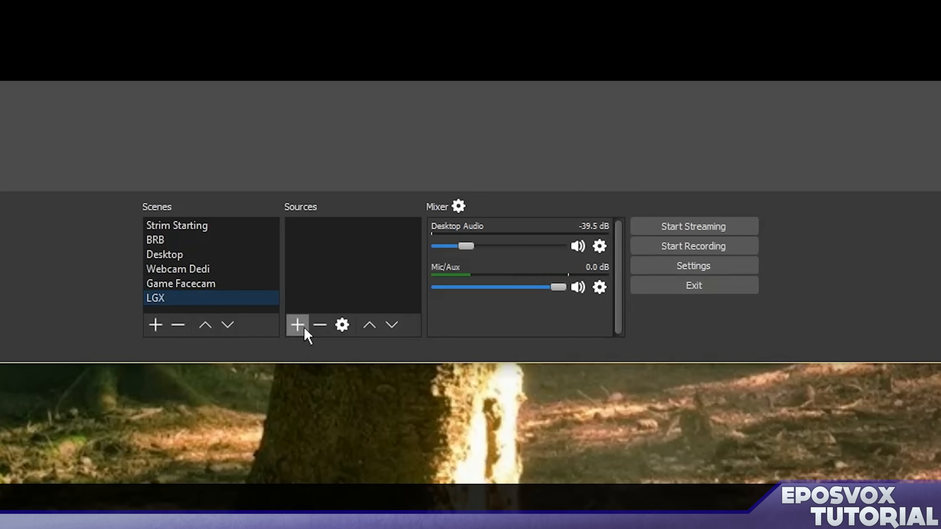
click(300, 325)
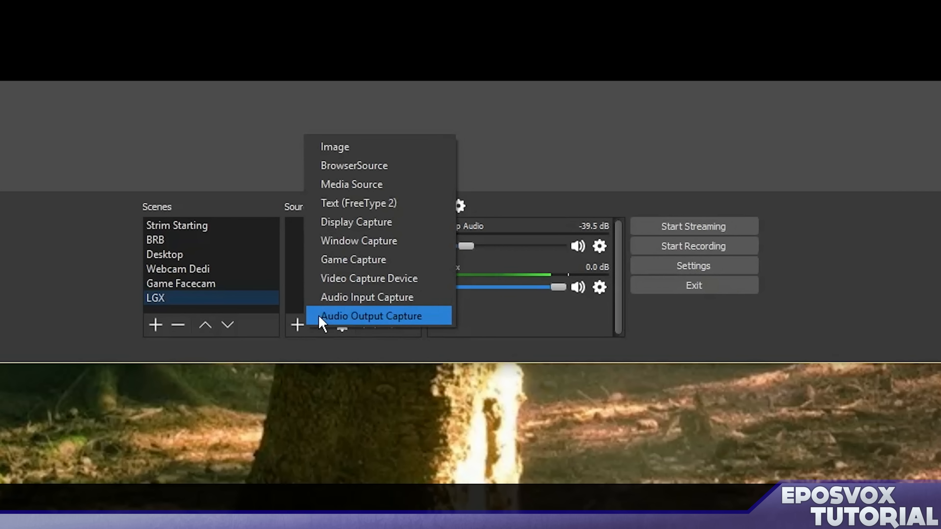
click(360, 278)
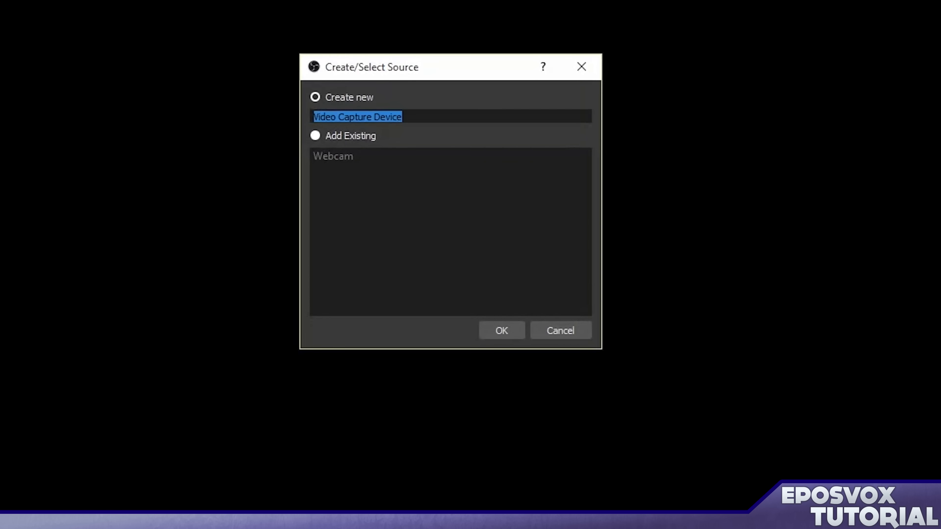
text(AVLGX)
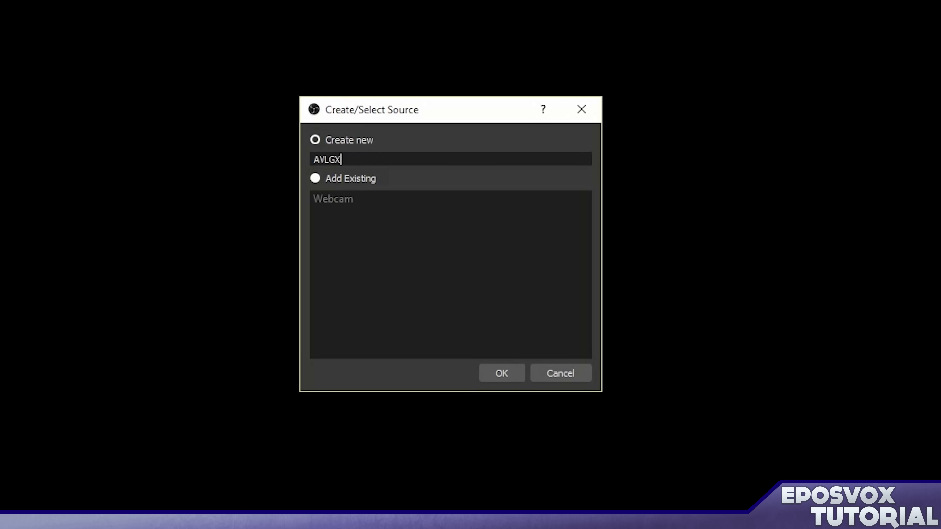
click(504, 373)
Step: Configure AVLGX to use the AVerMedia GC550 Video Capture device with a custom resolution of 1920x1080
click(473, 305)
click(466, 325)
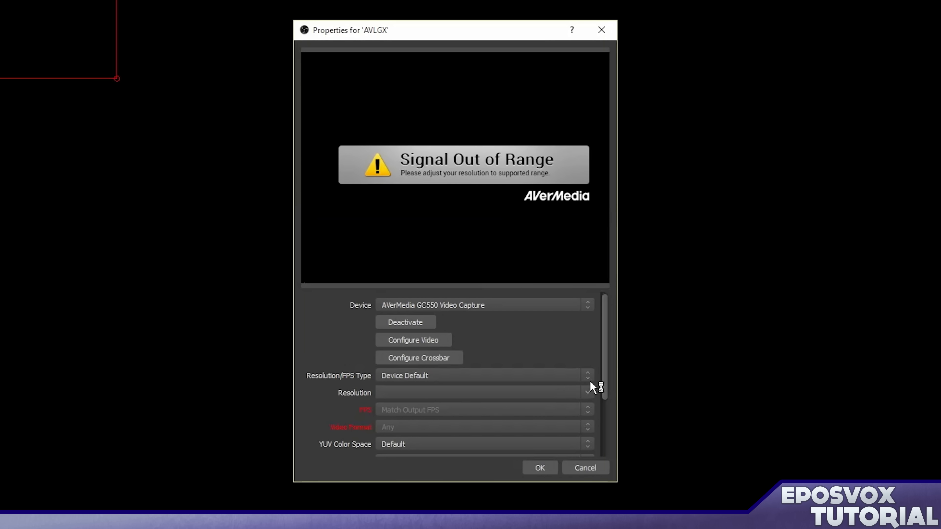
click(594, 376)
click(554, 387)
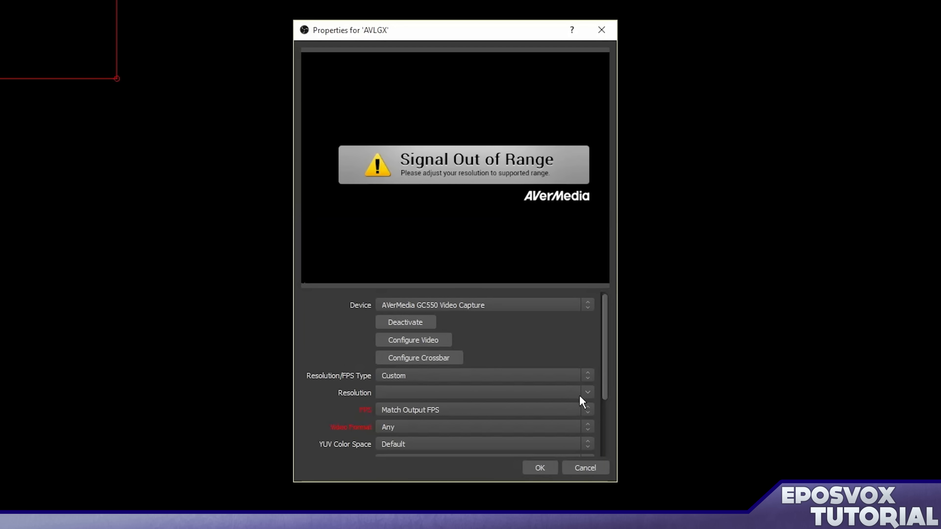
click(586, 392)
click(543, 404)
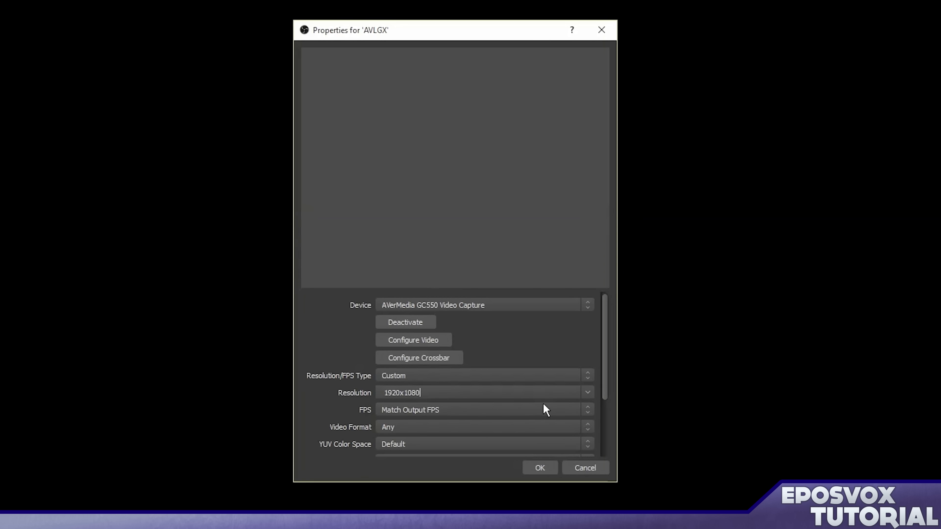
click(540, 467)
Step: Fit the AVLGX capture to the screen, then hide the source
right_click(694, 335)
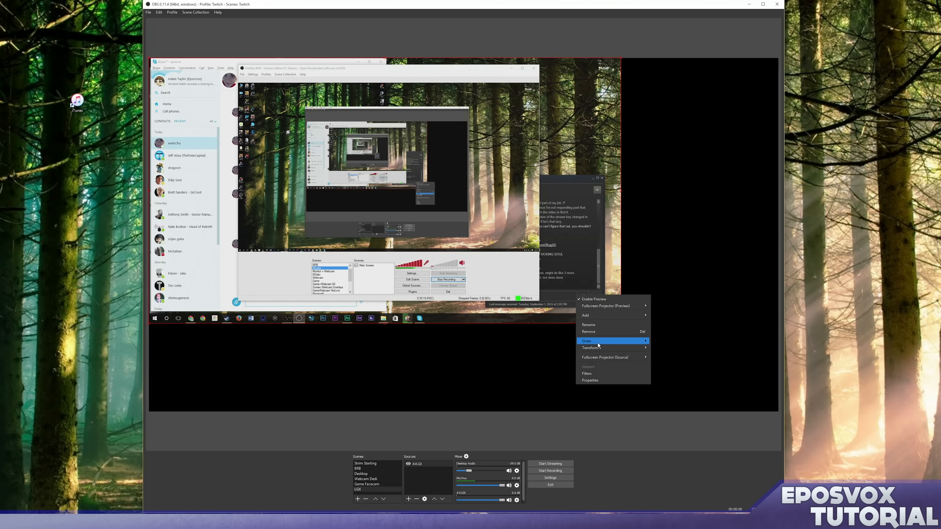
mouse_move(600, 348)
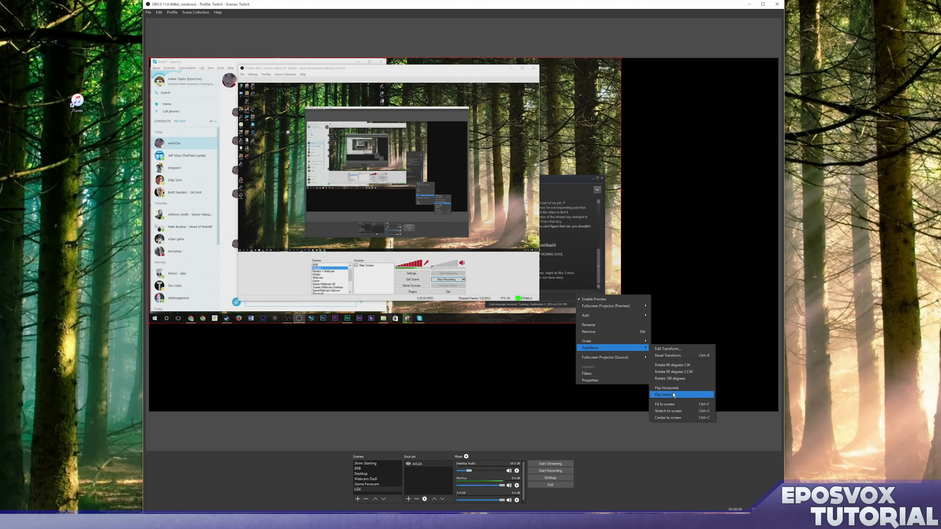
click(671, 405)
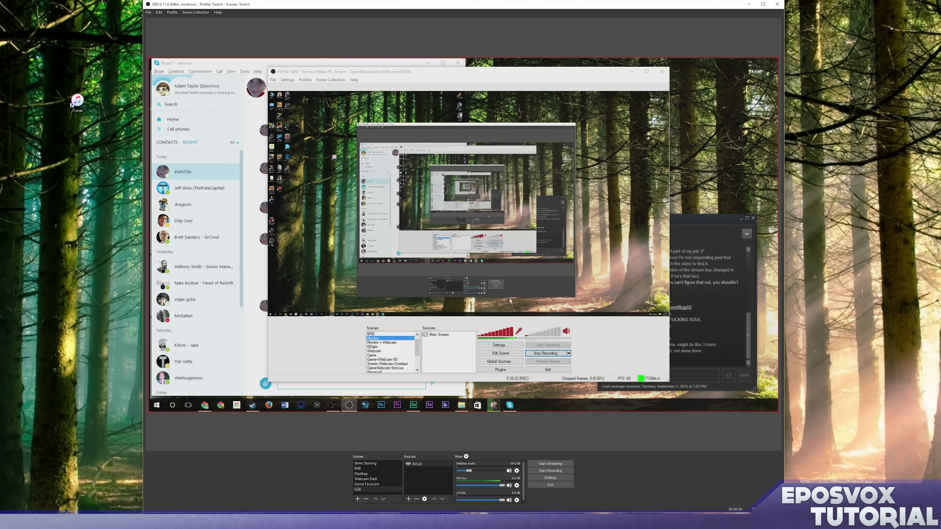
click(408, 464)
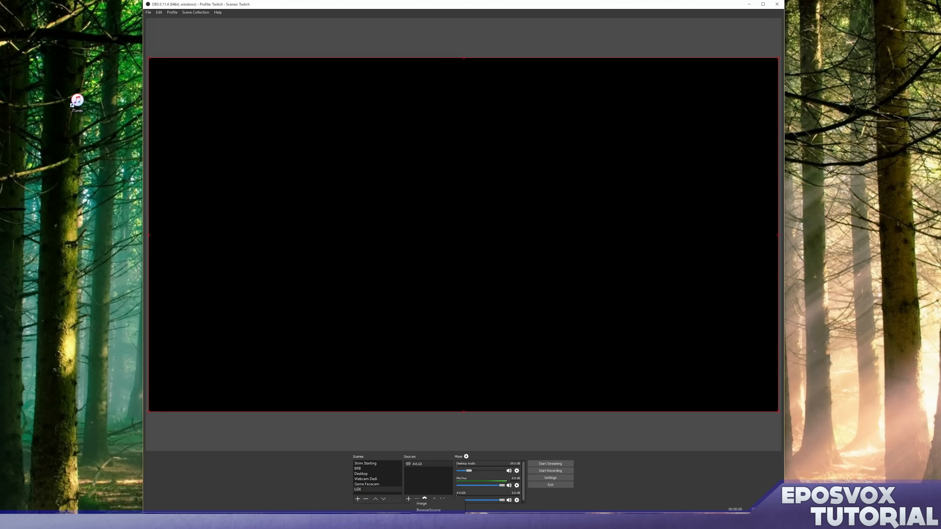
Step: Add a new Text (FreeType 2) source with its default name to the LGX scene
click(428, 523)
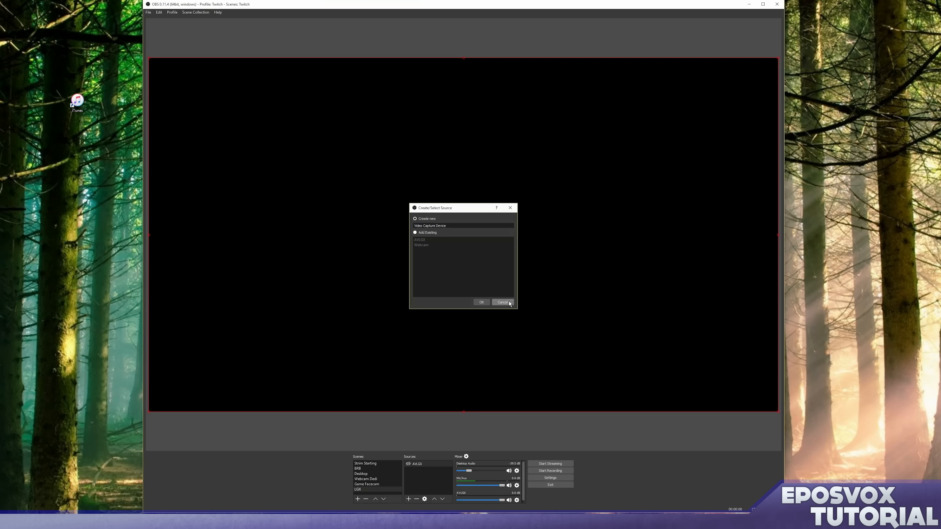
click(503, 303)
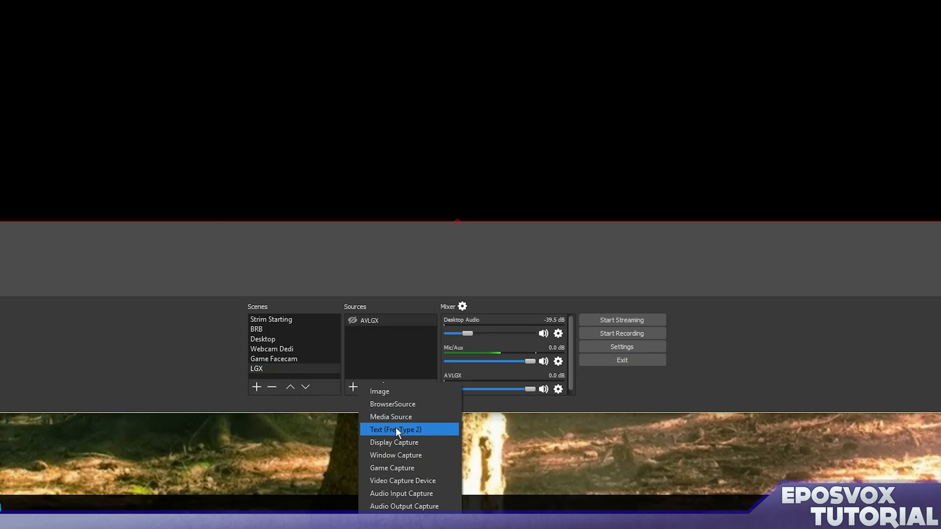
click(396, 430)
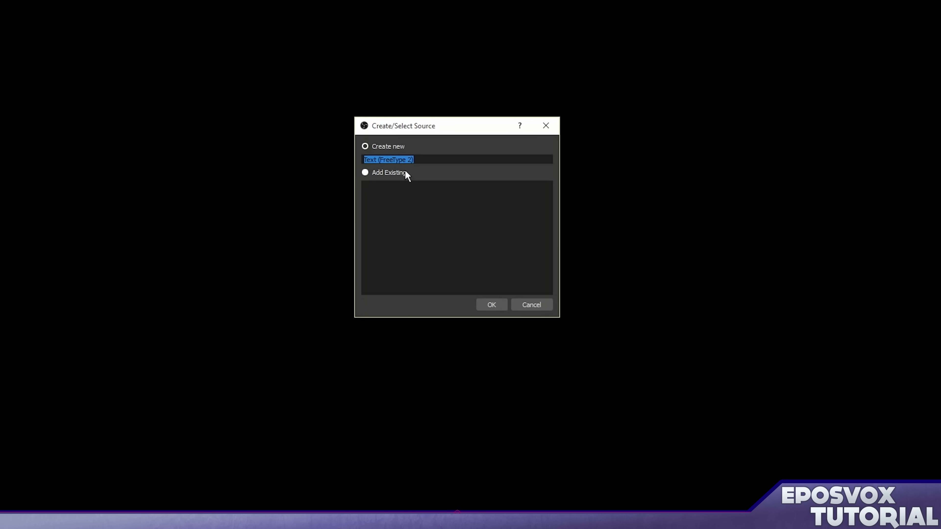
click(489, 305)
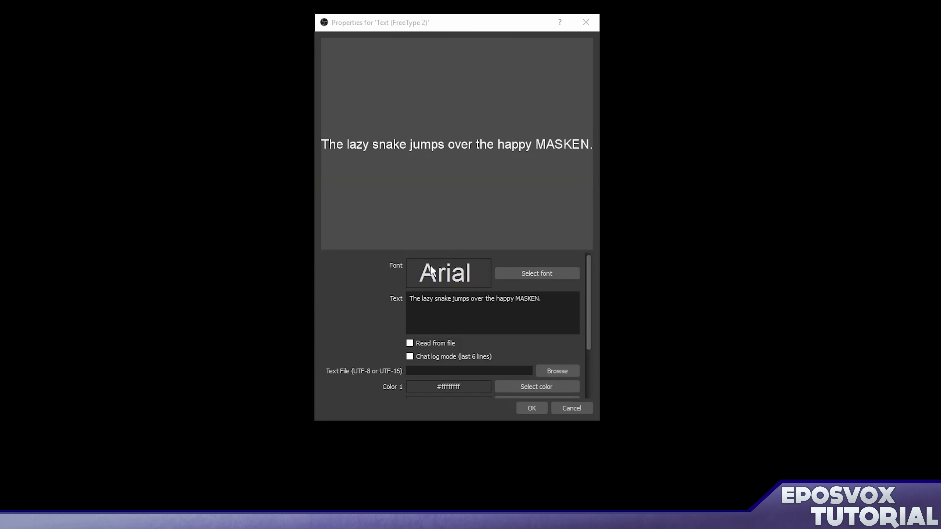
Step: Replace the source's sample text with "Shoutout to EposVox FTW"
drag(550, 298, 319, 286)
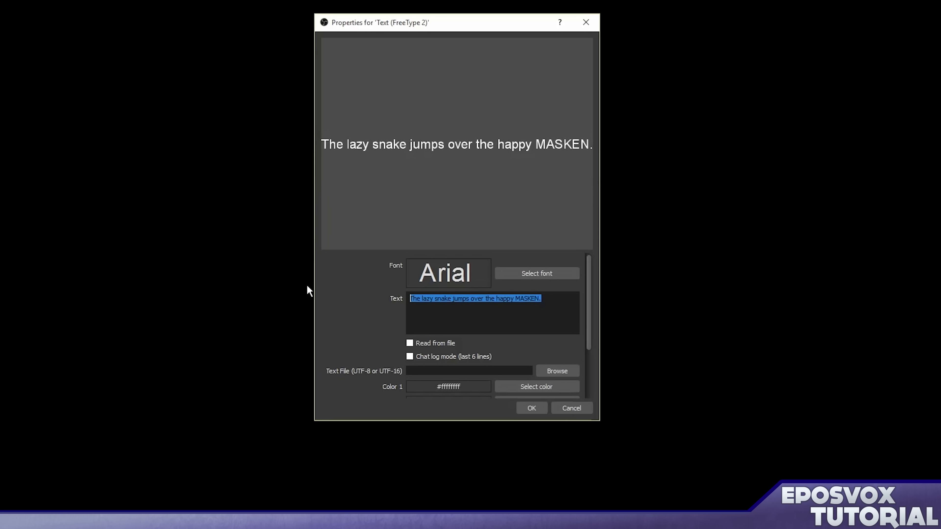
text(Shoutout to EposVox F)
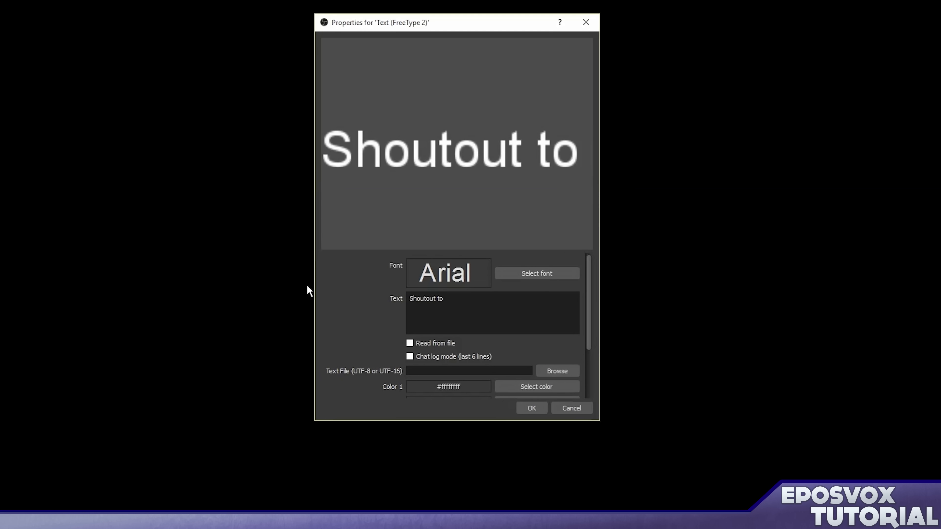
text(R)
key(BackSpace)
text(TW)
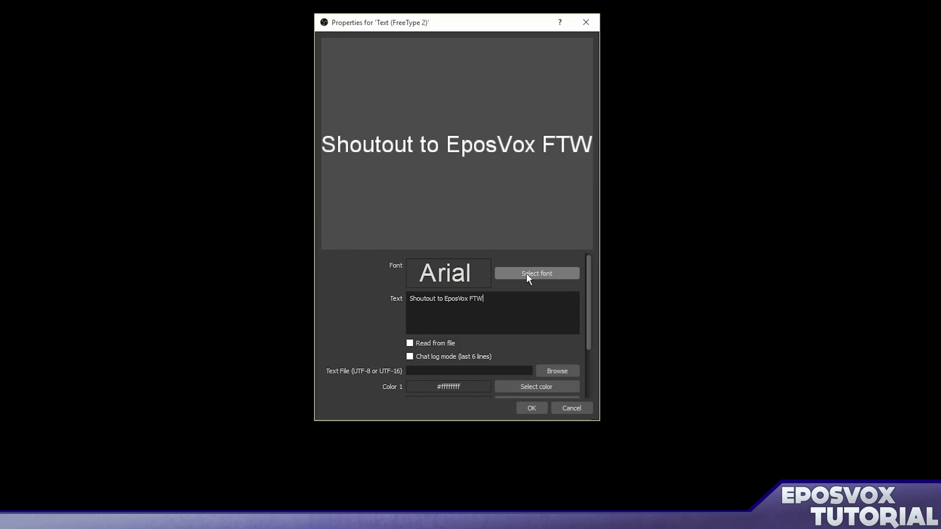
scroll(583, 341, down, 1)
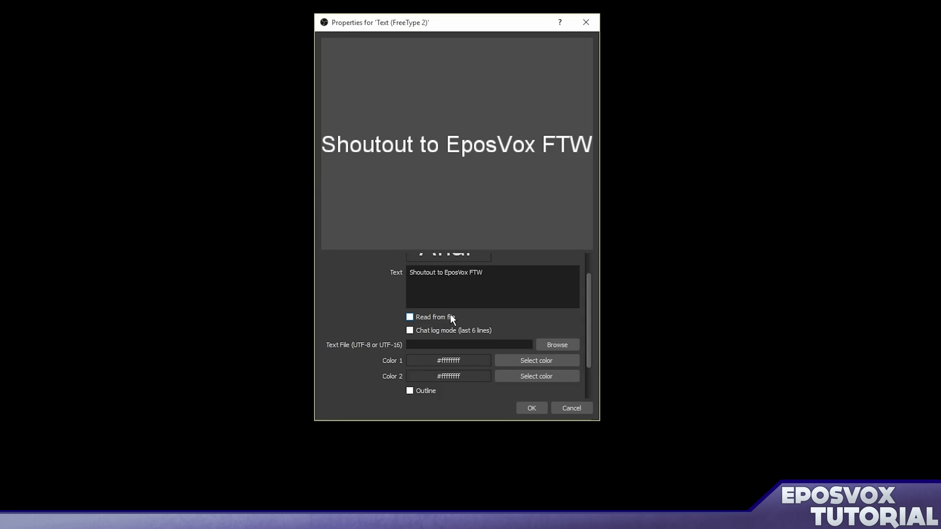
click(452, 318)
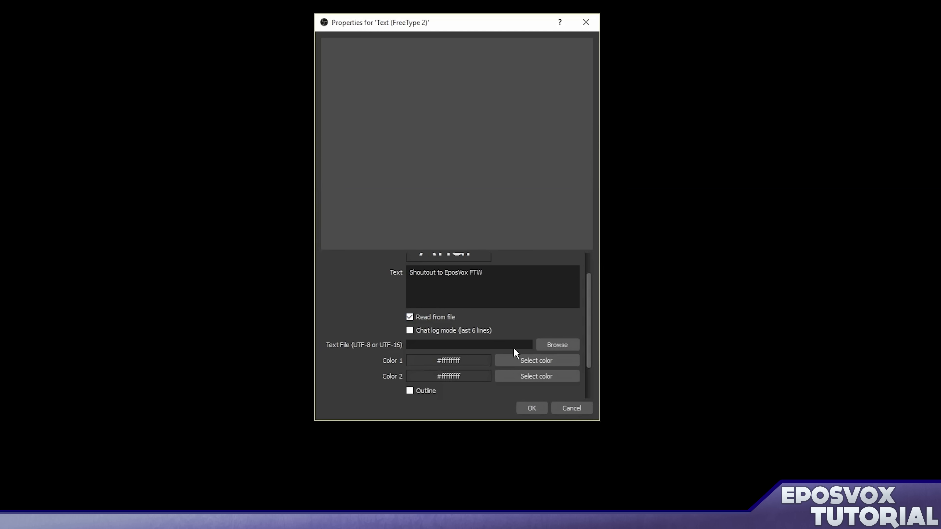
click(551, 348)
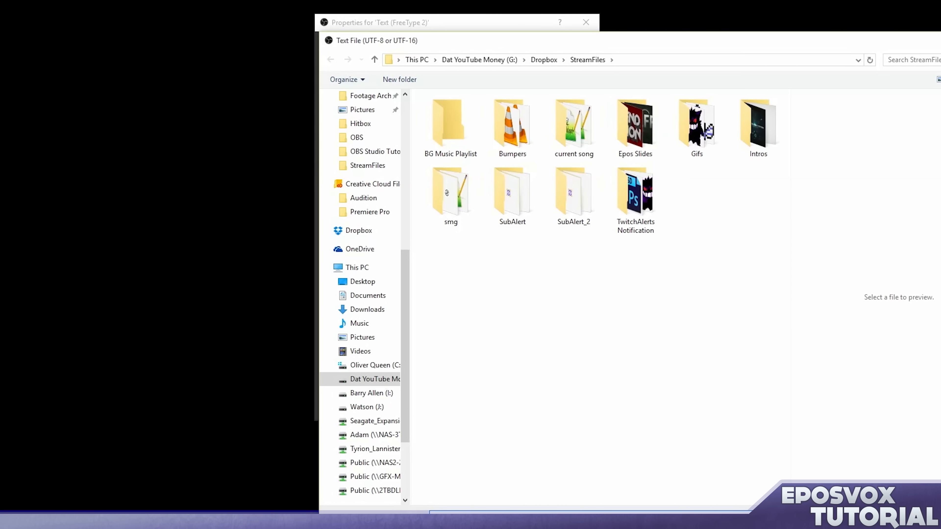
key(Escape)
click(435, 318)
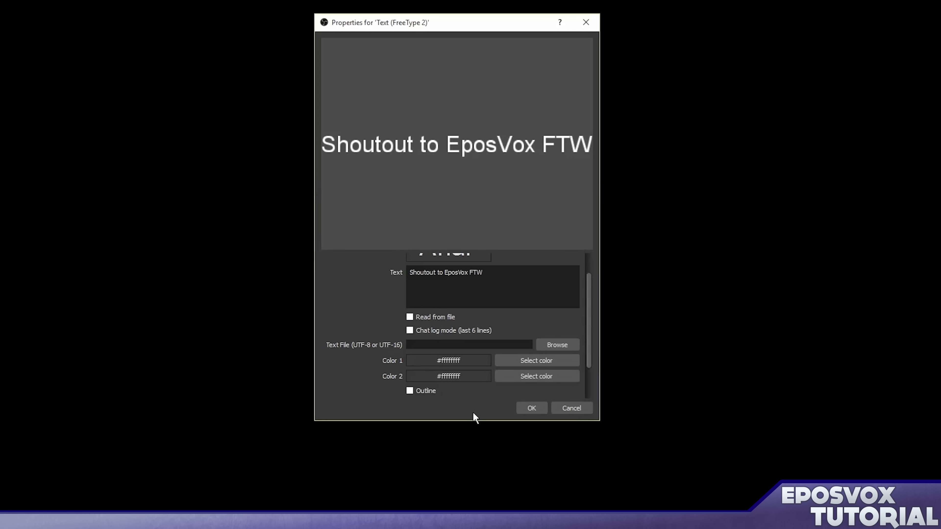
Step: Outline the text and enlarge it across nearly the full canvas width, briefly showing AVLGX behind it for comparison
click(412, 392)
click(528, 408)
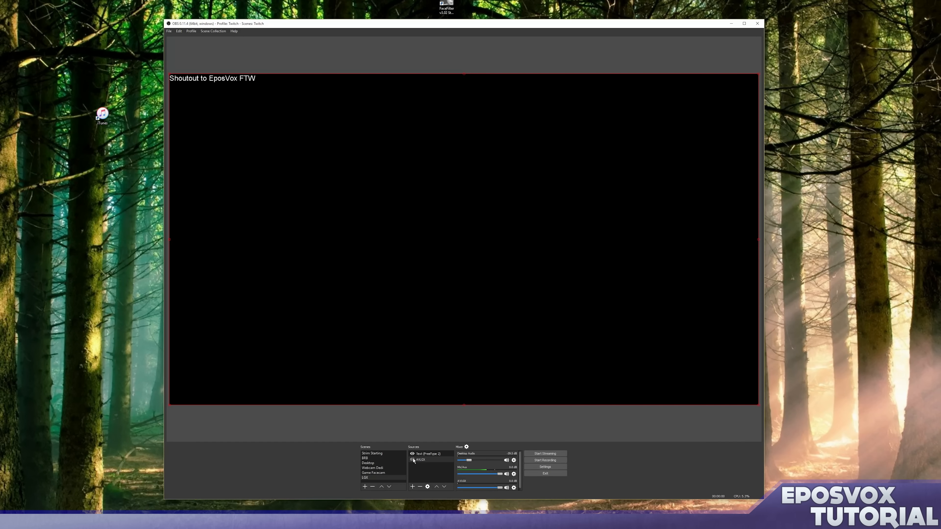
click(412, 460)
click(430, 454)
drag(255, 84, 434, 130)
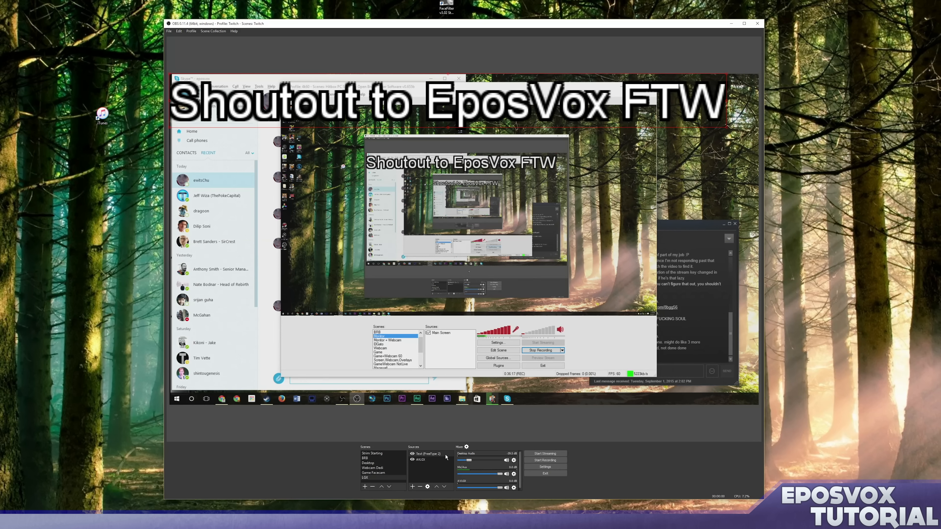
click(412, 460)
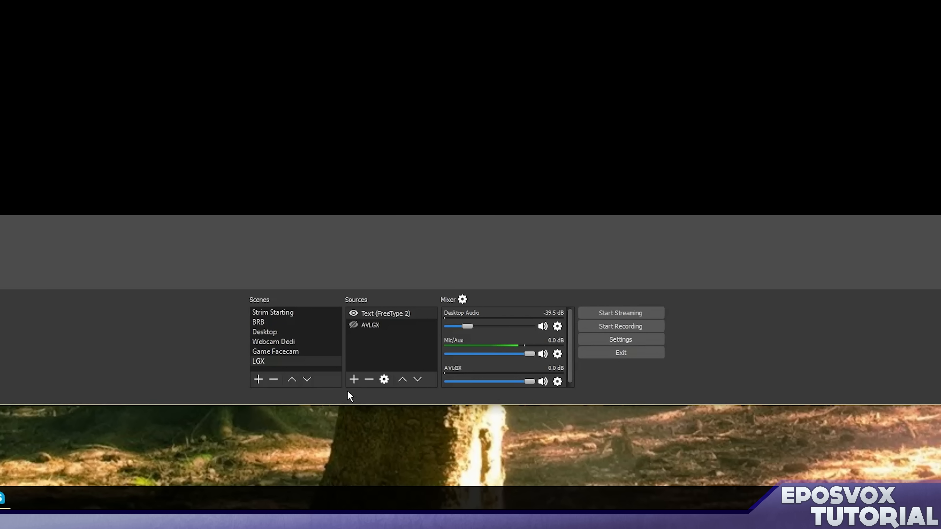
Step: Add a new Window Capture source with its default name to the LGX scene
click(353, 379)
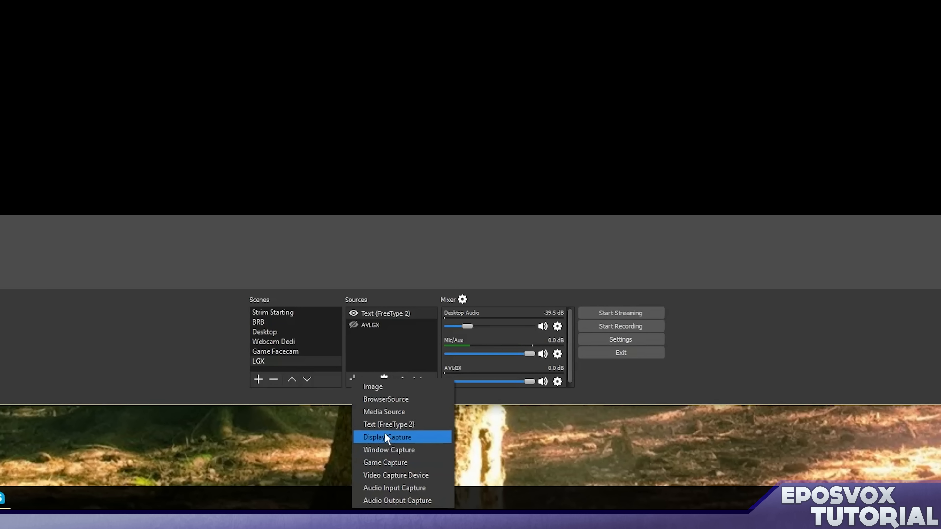
click(392, 450)
click(490, 349)
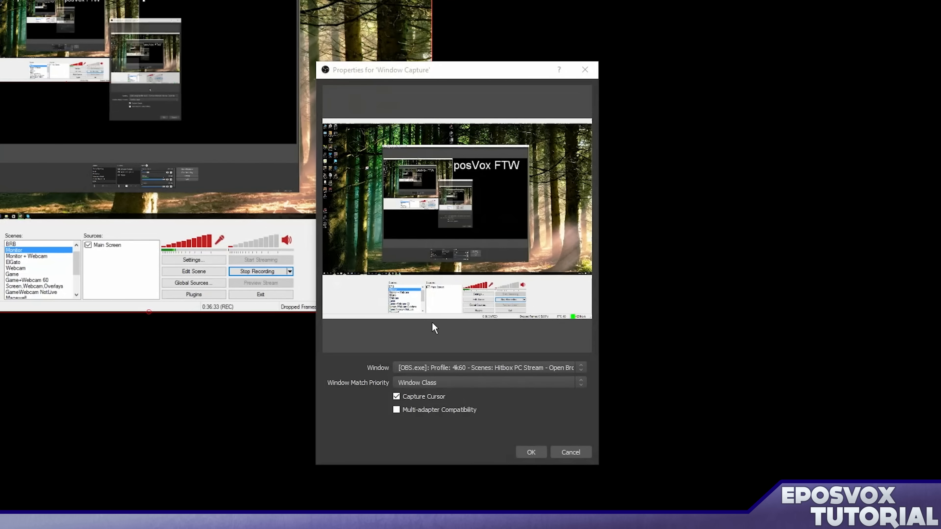
Step: Try the explorer.exe window and the WinStore.Mobile.exe Store window as the Window Capture target
click(441, 370)
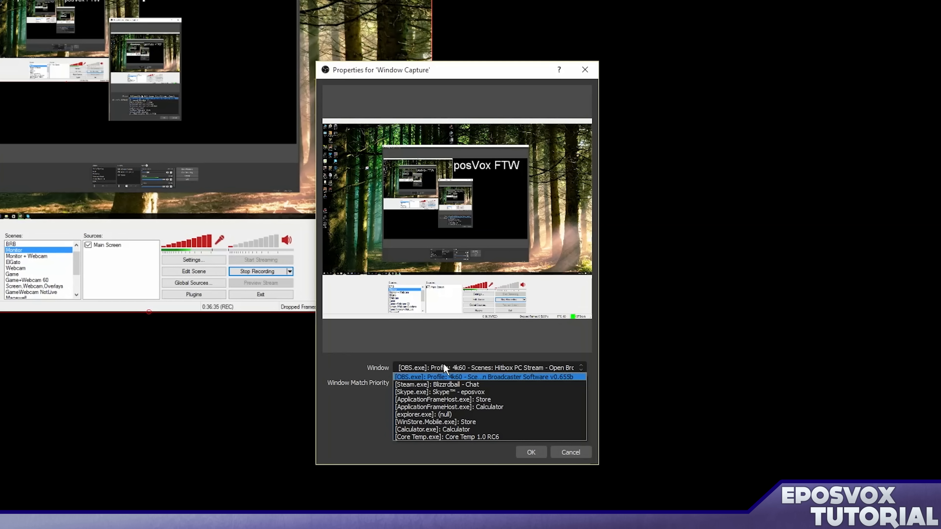
click(453, 413)
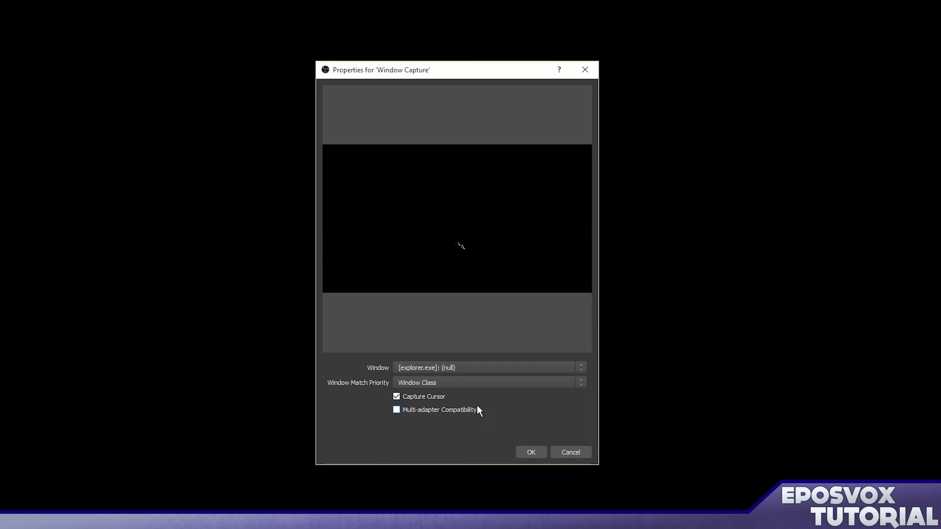
click(456, 368)
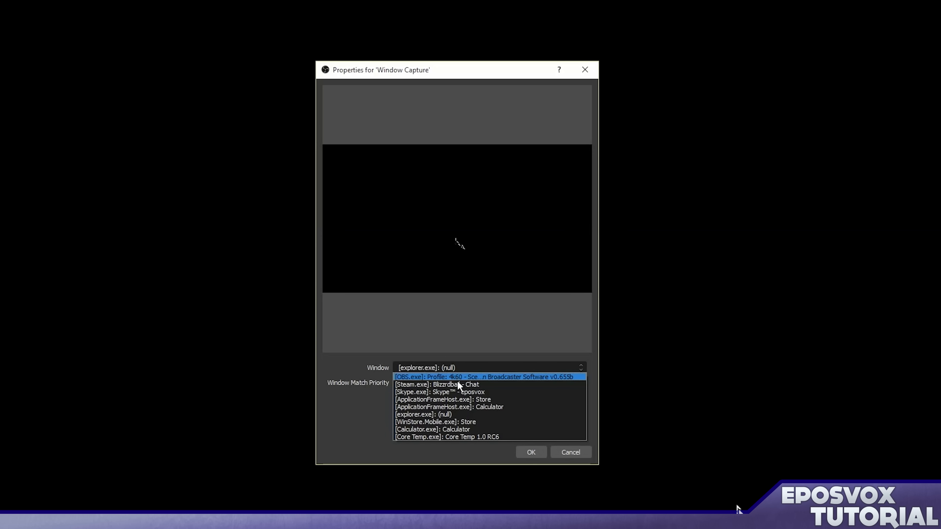
click(474, 422)
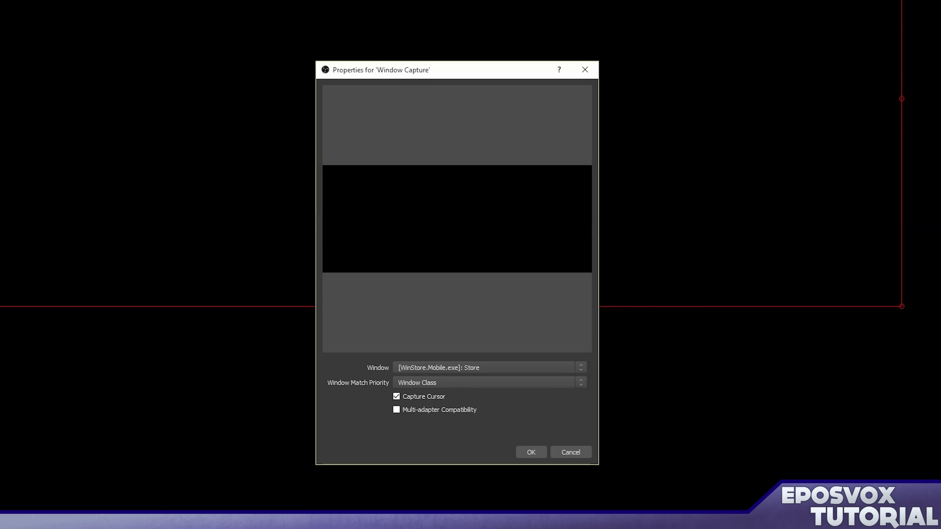
Step: Set the Window Capture source to record the Core Temp 1.0 RC6 window
click(440, 370)
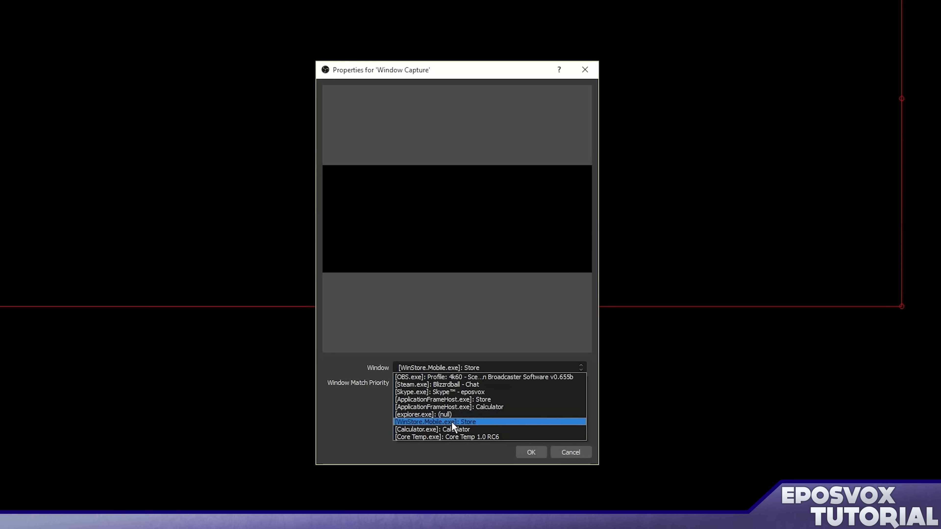
click(461, 437)
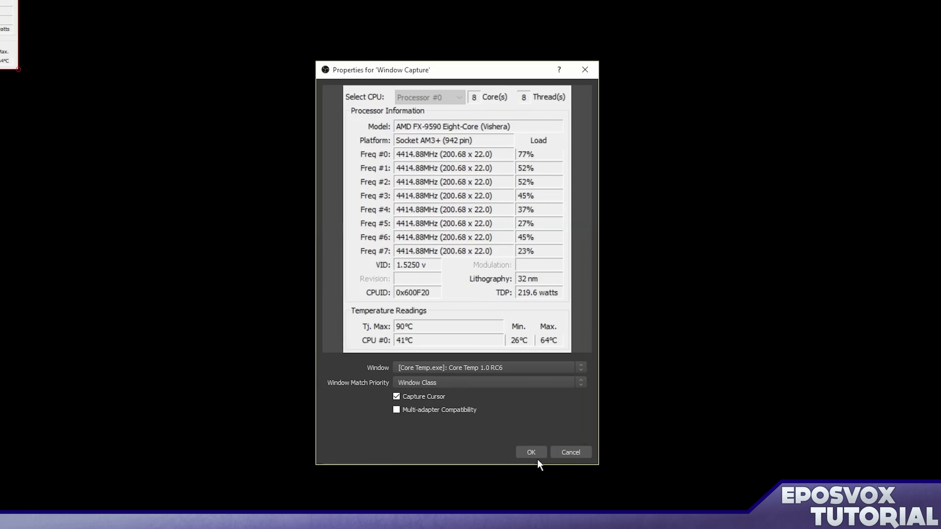